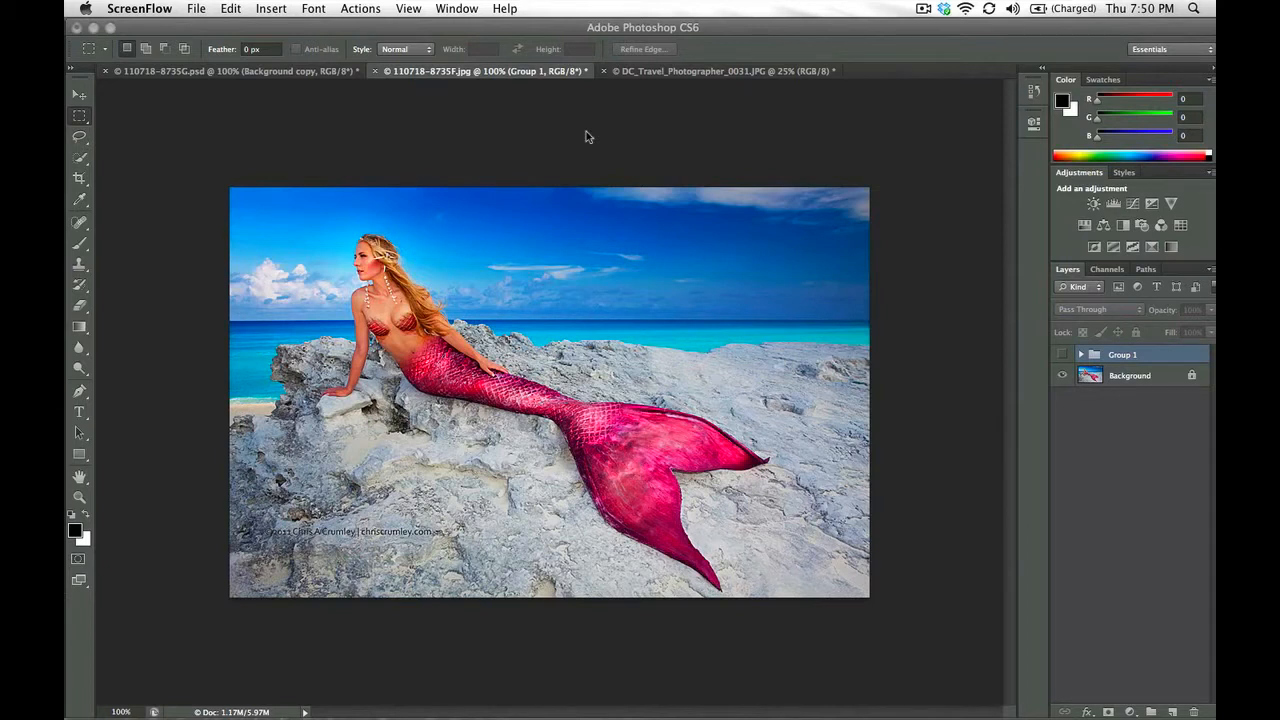
Switch the visibility of Group 1 off and on to compare the original and reshaped mermaid tail
left_click(1065, 357)
left_click(1064, 355)
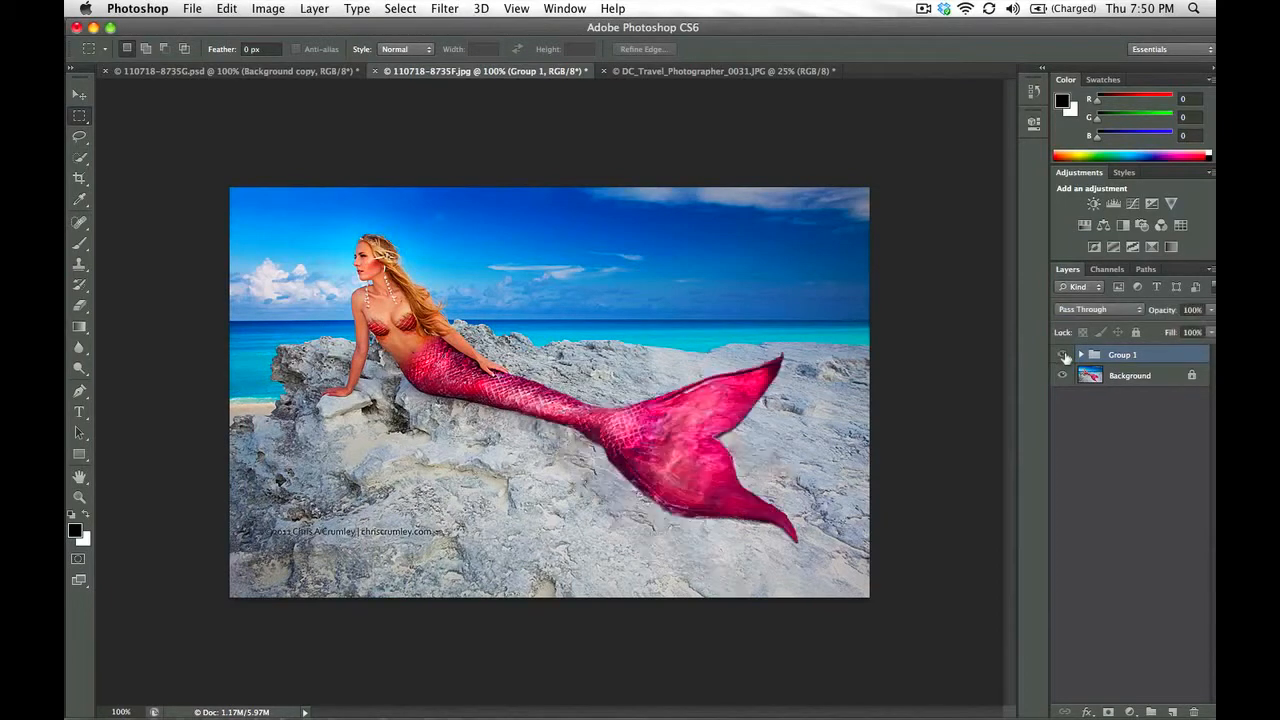
left_click(1064, 355)
left_click(1064, 355)
left_click(1064, 355)
left_click(1064, 355)
left_click(1064, 355)
left_click(1064, 355)
left_click(1064, 355)
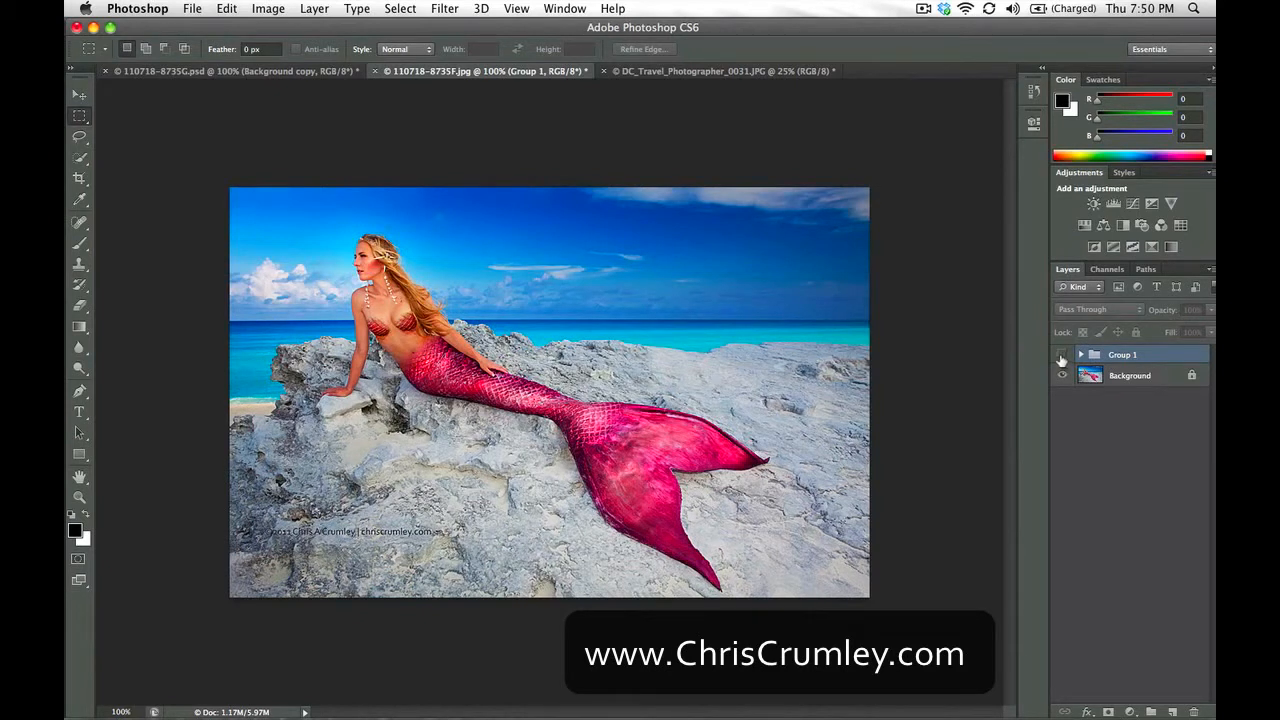
left_click(1061, 355)
left_click(1061, 355)
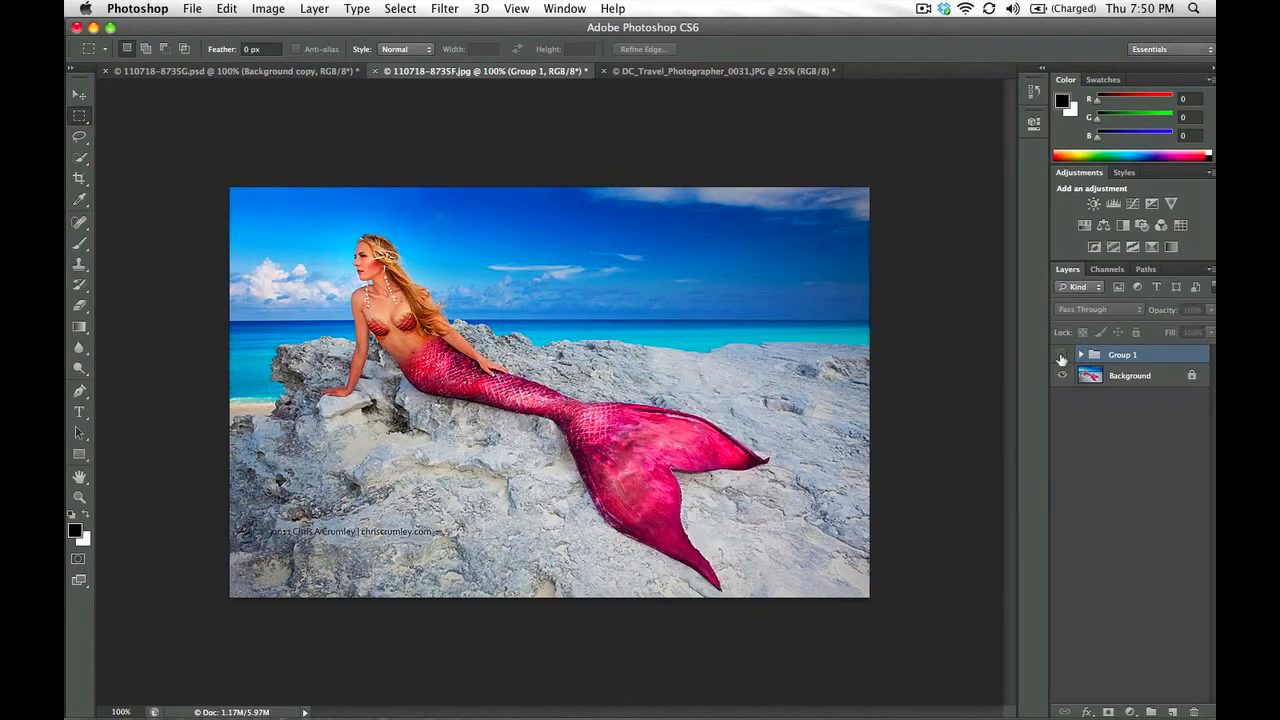
left_click(1061, 355)
left_click(1061, 355)
left_click(1061, 355)
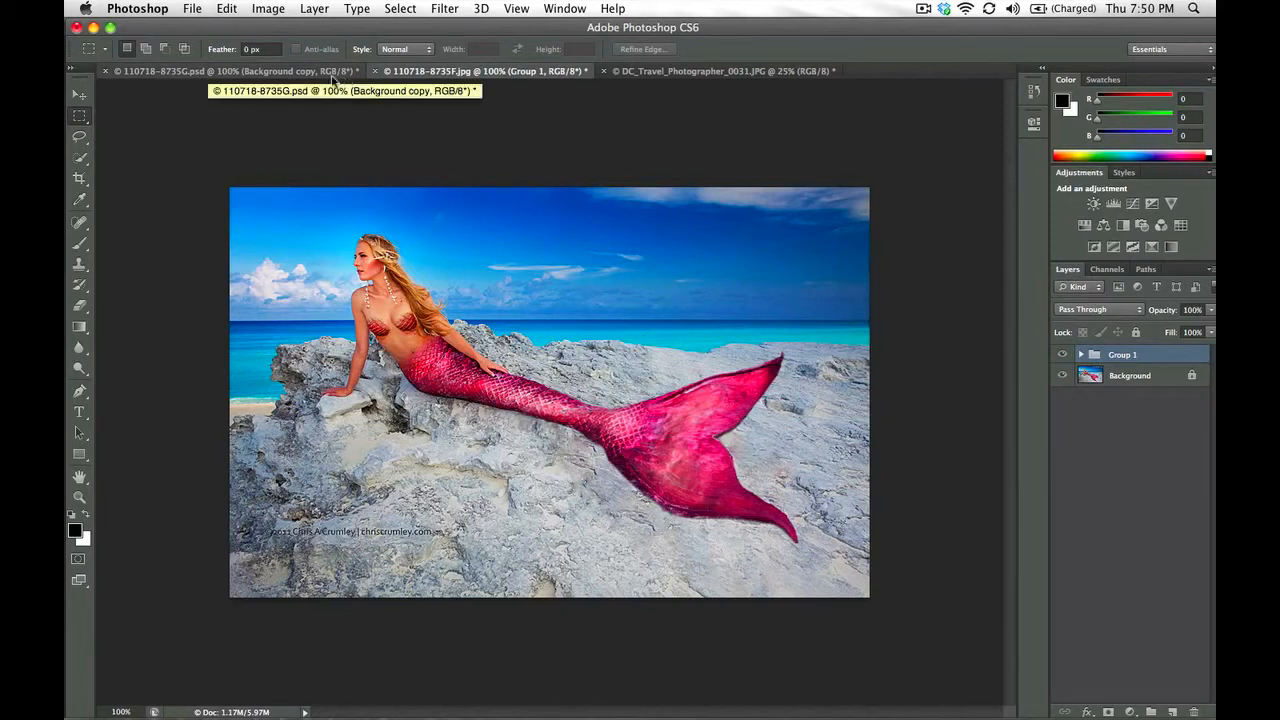
left_click(253, 76)
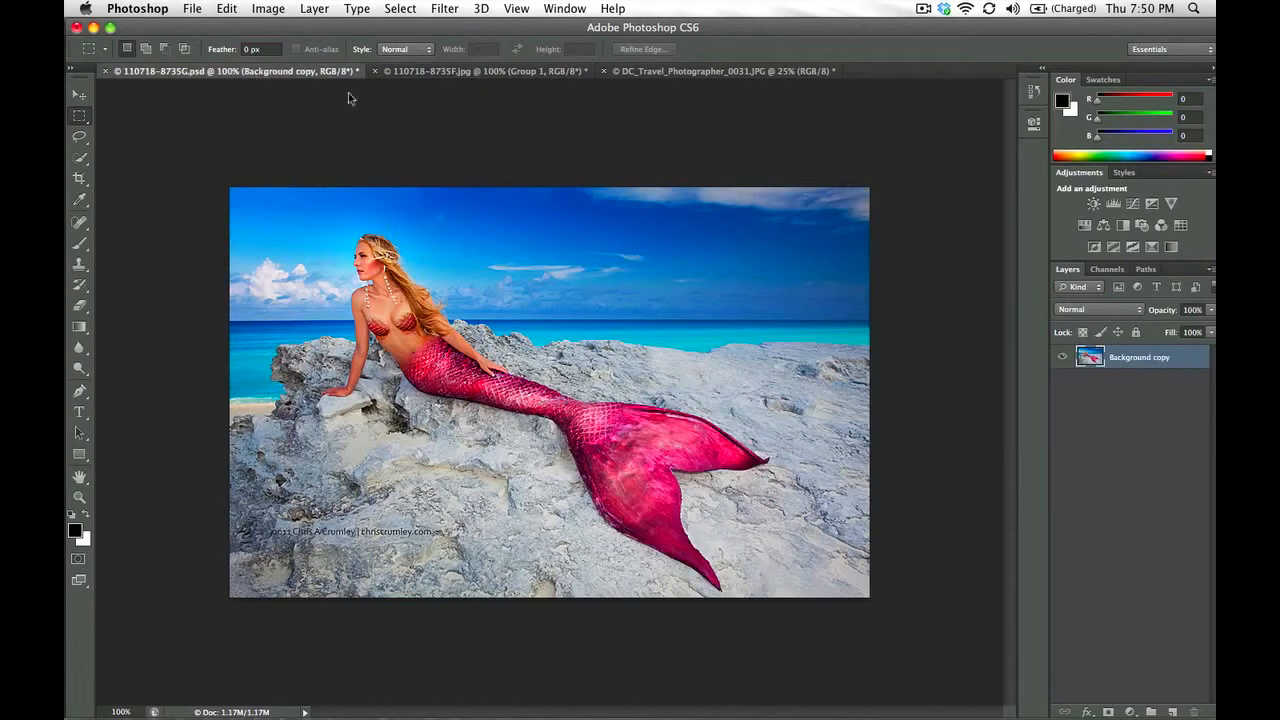
left_click(1161, 508)
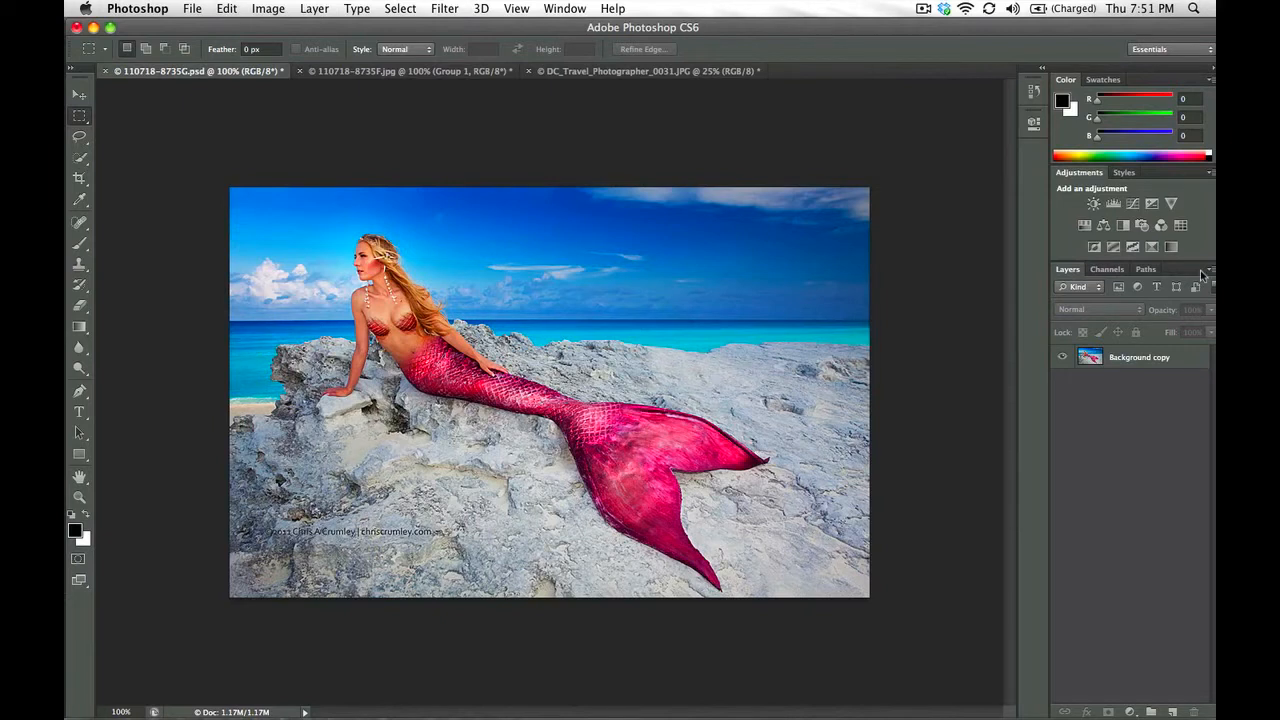
left_click(1142, 358)
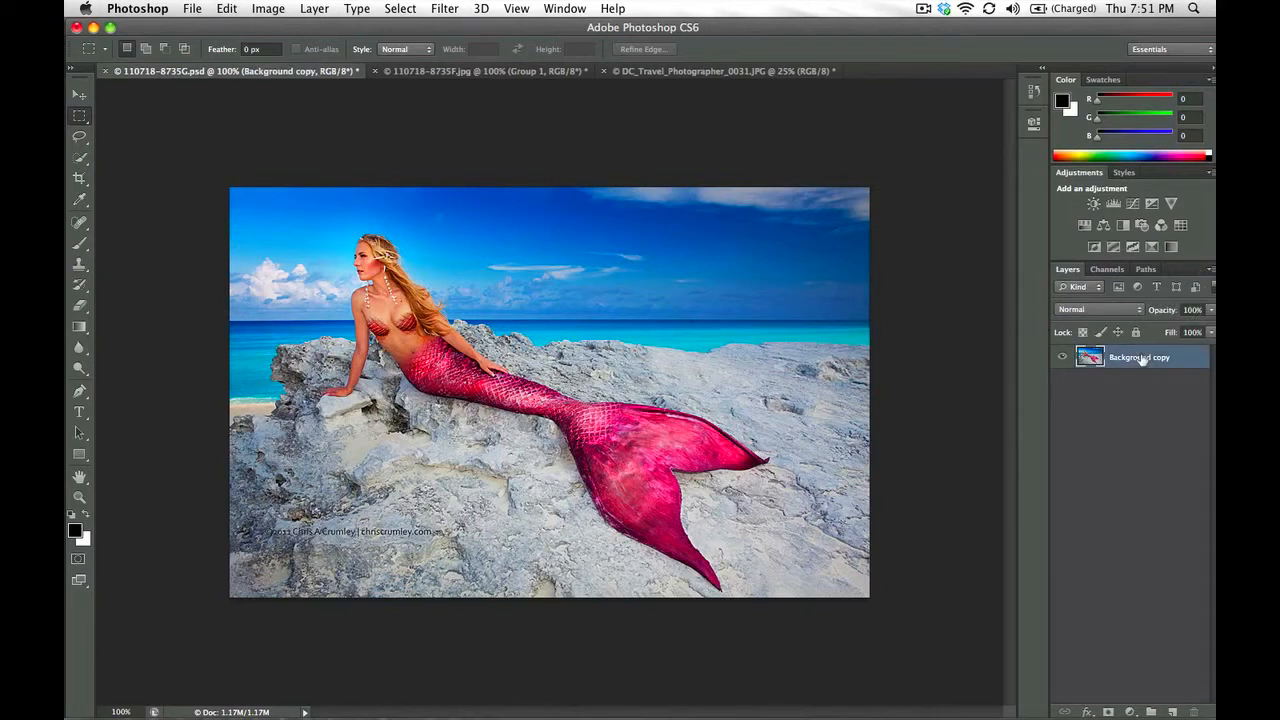
key("super+j")
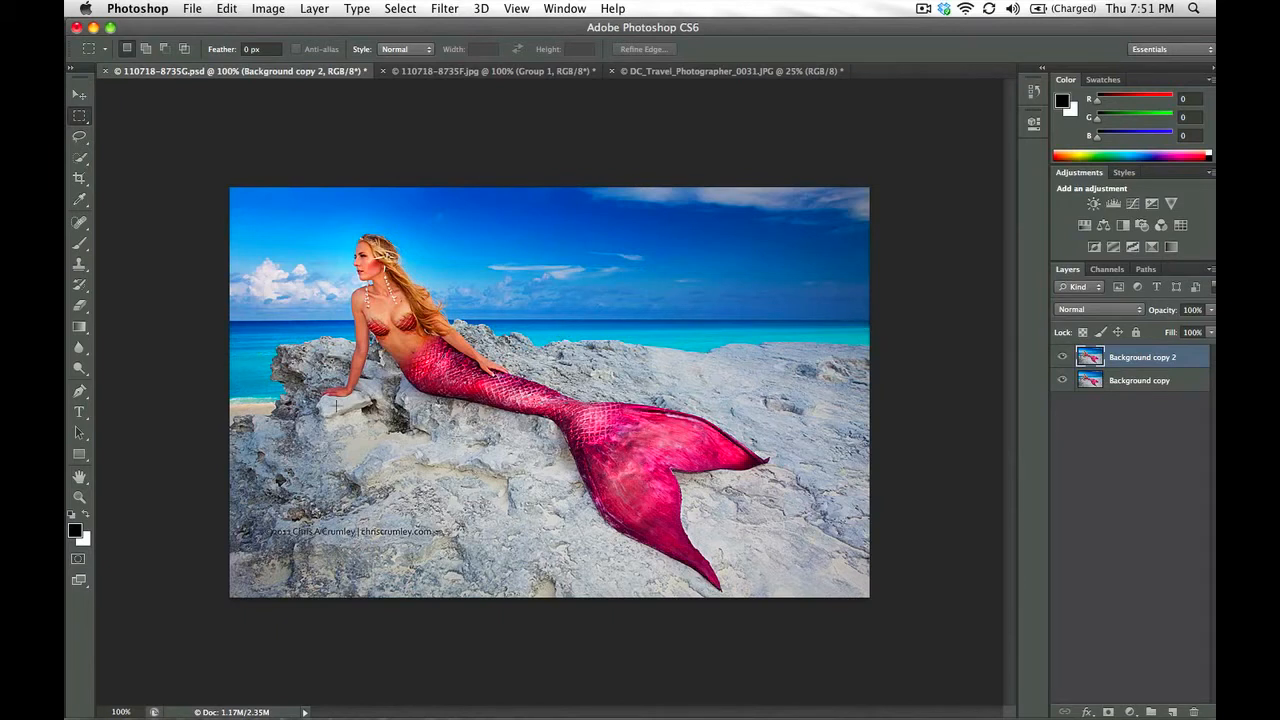
Lasso loosely around the mermaid's lower tail and fin and lengthen the tail slightly down and right with Content-Aware Move in Extend mode
key("l")
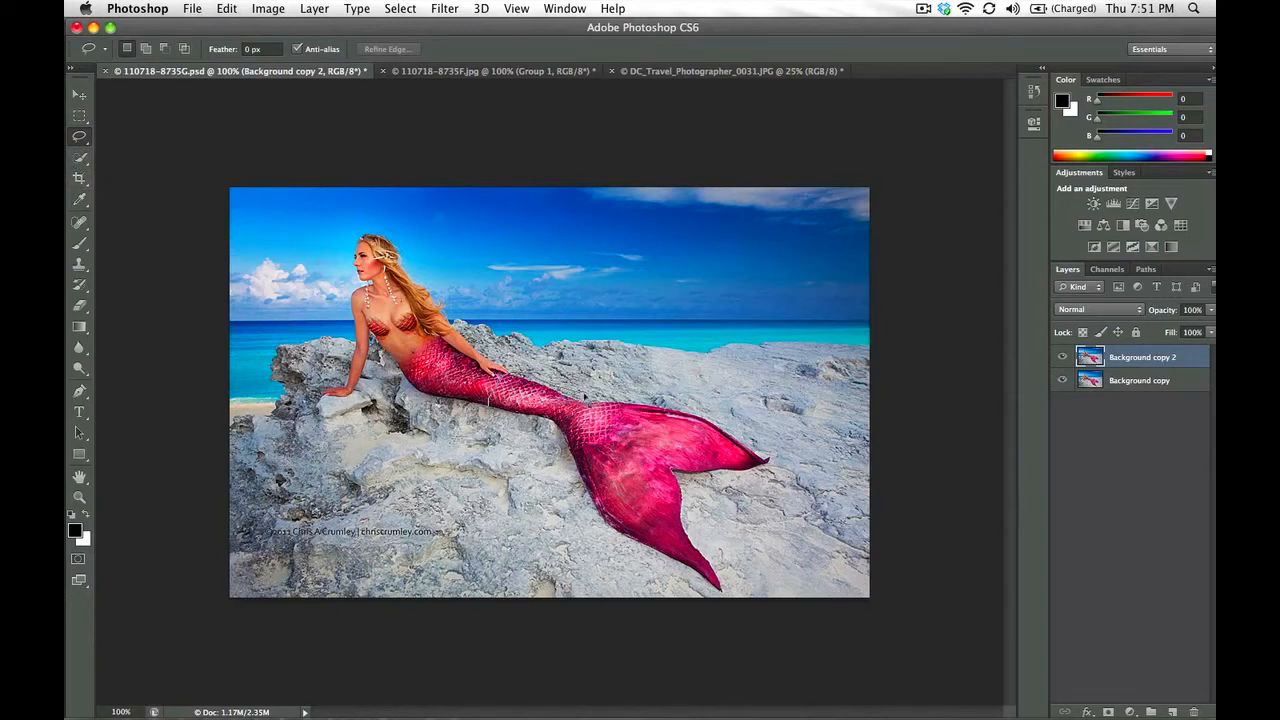
mouse_move(614, 396)
left_mouse_down()
mouse_move(726, 424)
mouse_move(778, 470)
mouse_move(692, 484)
mouse_move(730, 602)
mouse_move(605, 540)
mouse_move(552, 448)
mouse_move(482, 385)
left_mouse_up()
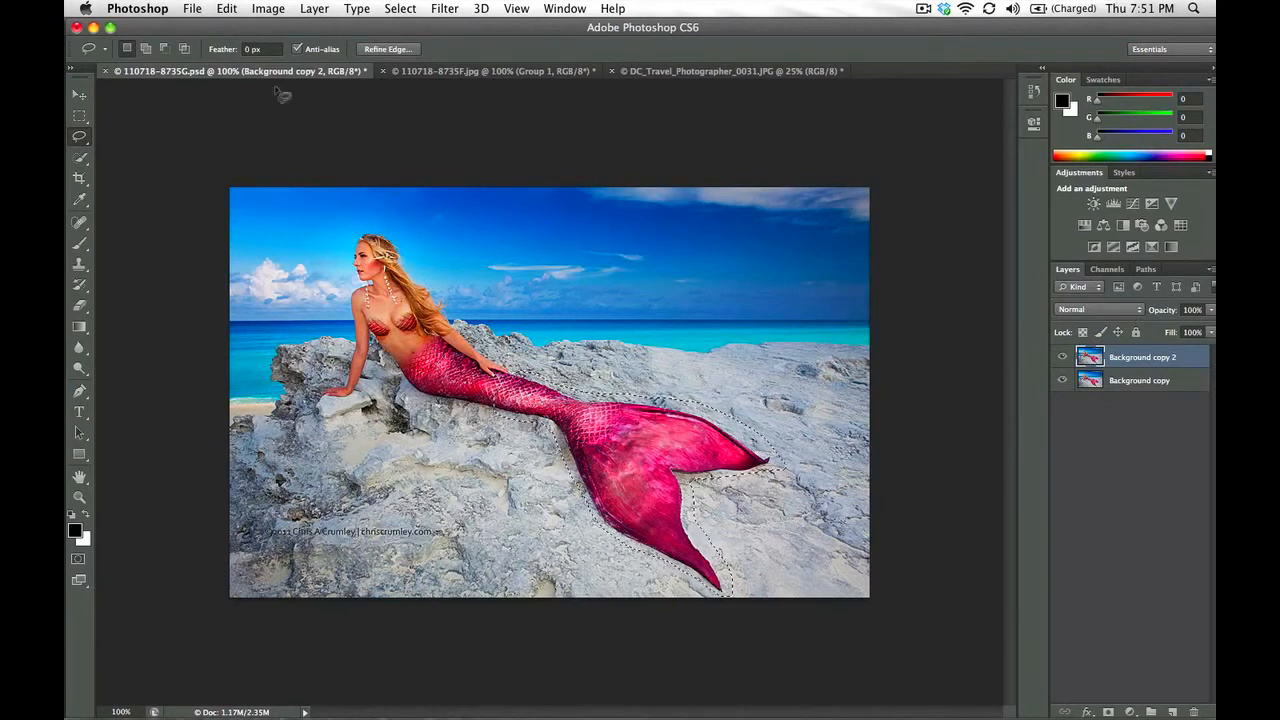
left_click_drag(79, 221, 134, 273)
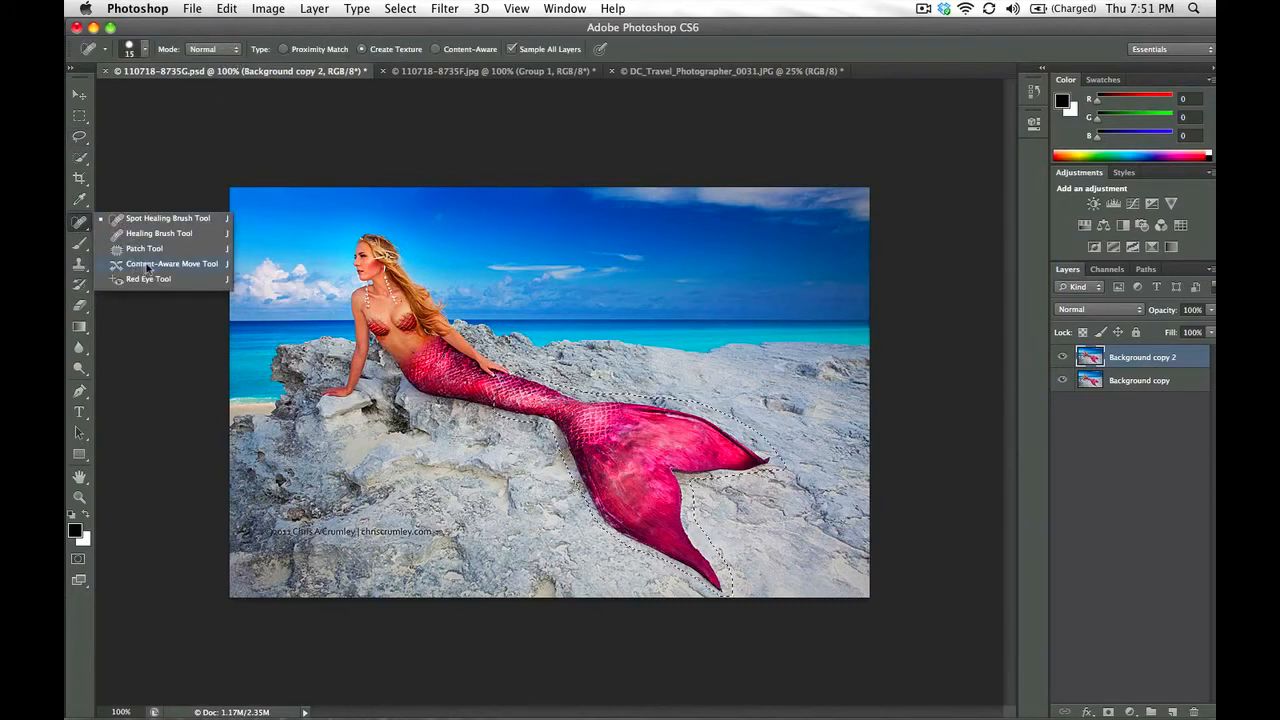
left_click(147, 264)
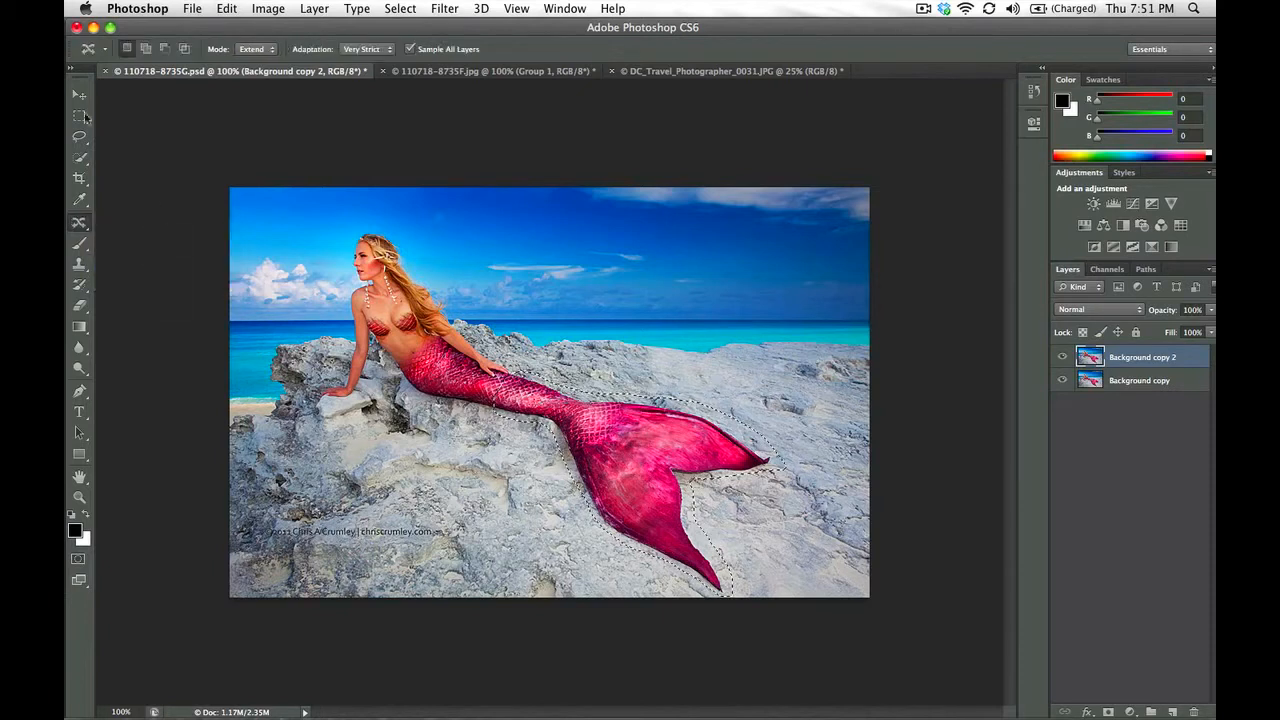
left_click(262, 53)
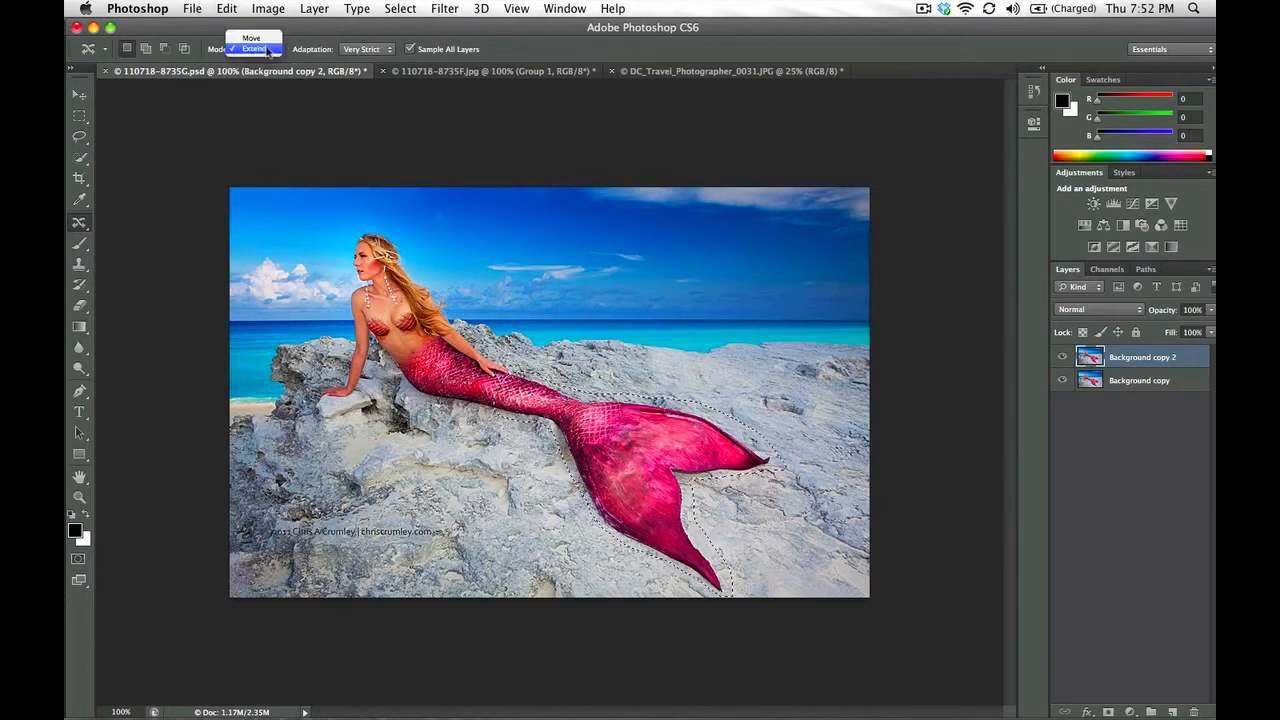
left_click(250, 37)
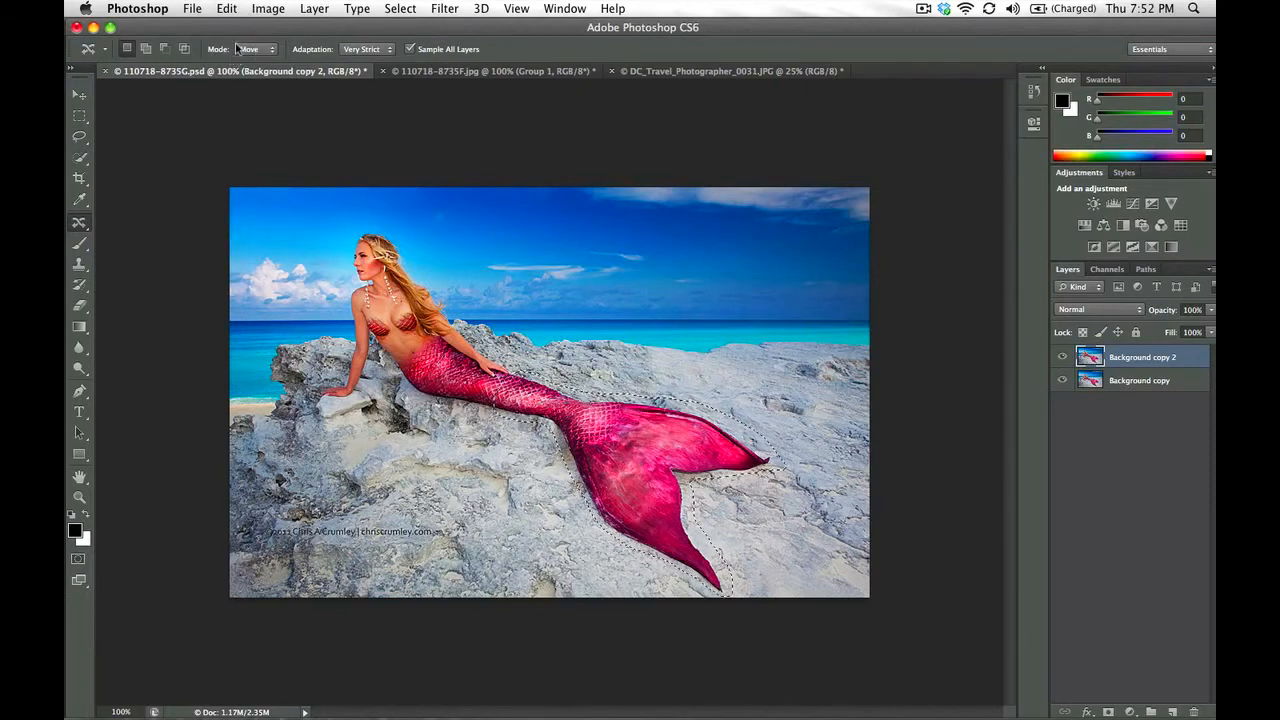
left_click(251, 50)
left_click(254, 58)
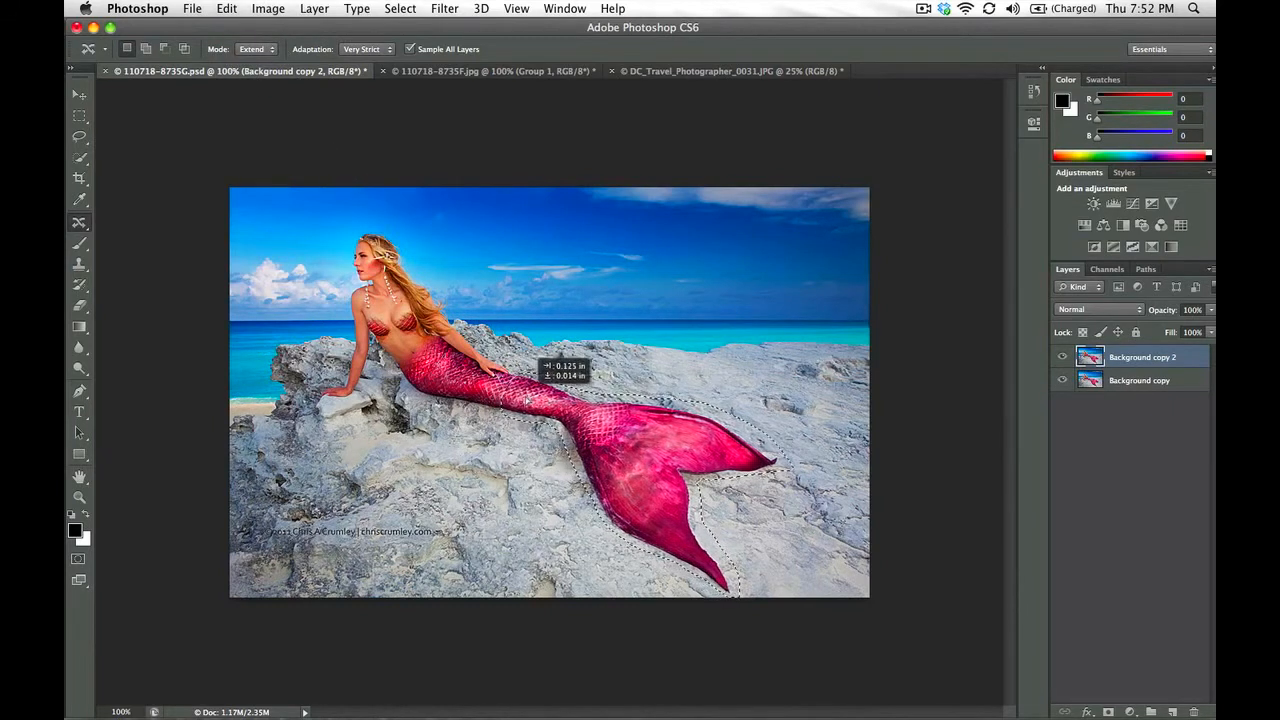
left_click_drag(527, 398, 542, 404)
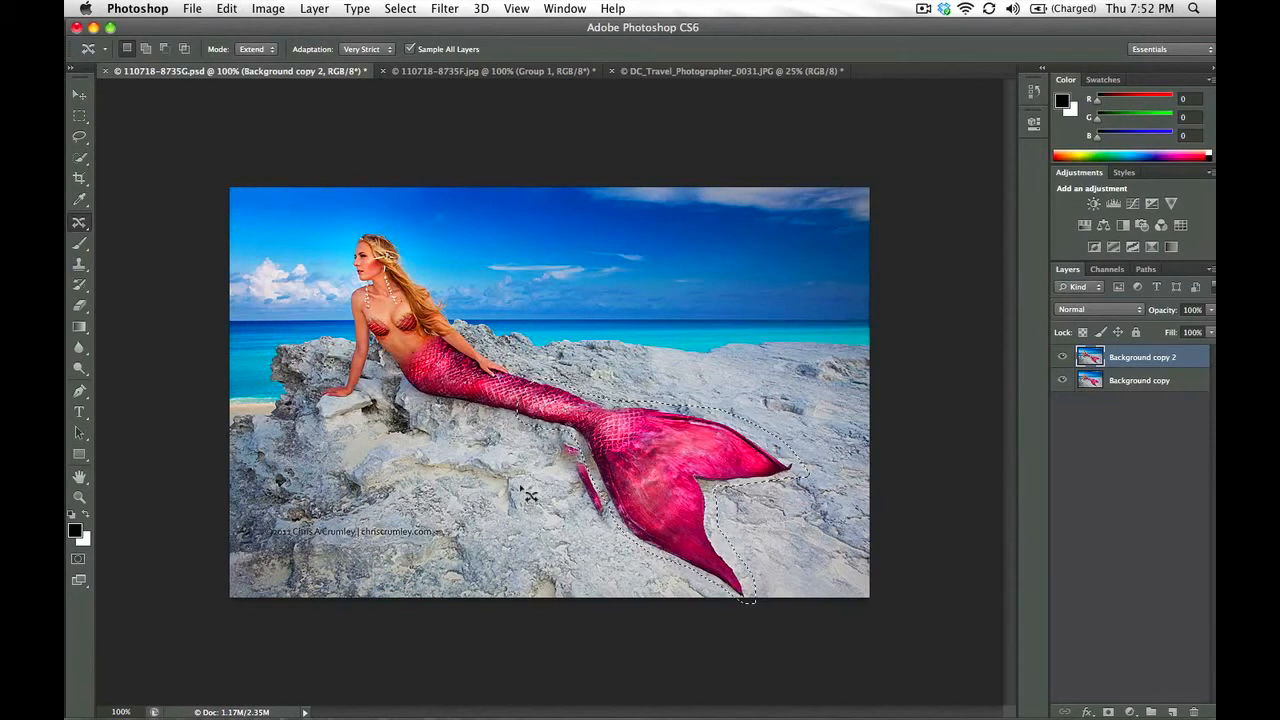
Undo and redo the tail extension to compare the picture before and after it
key("super+z")
key("super+z")
key("super+z")
key("super+z")
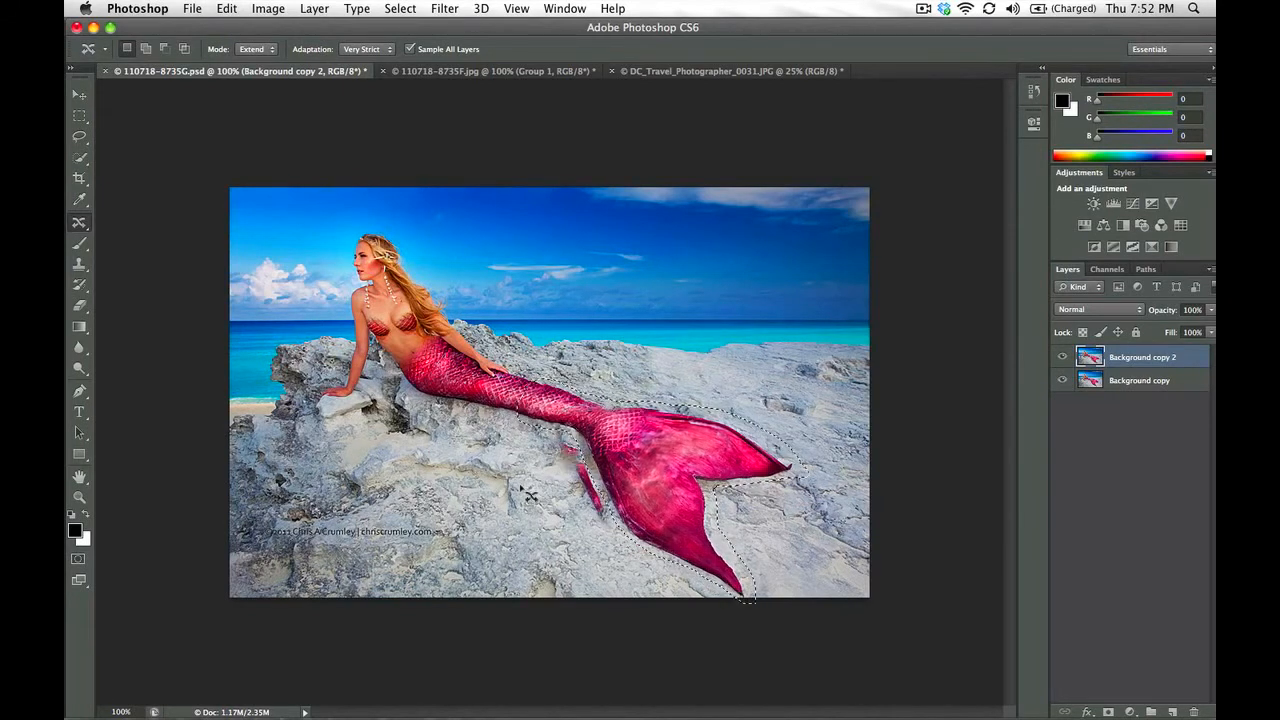
key("super+z")
key("super+z")
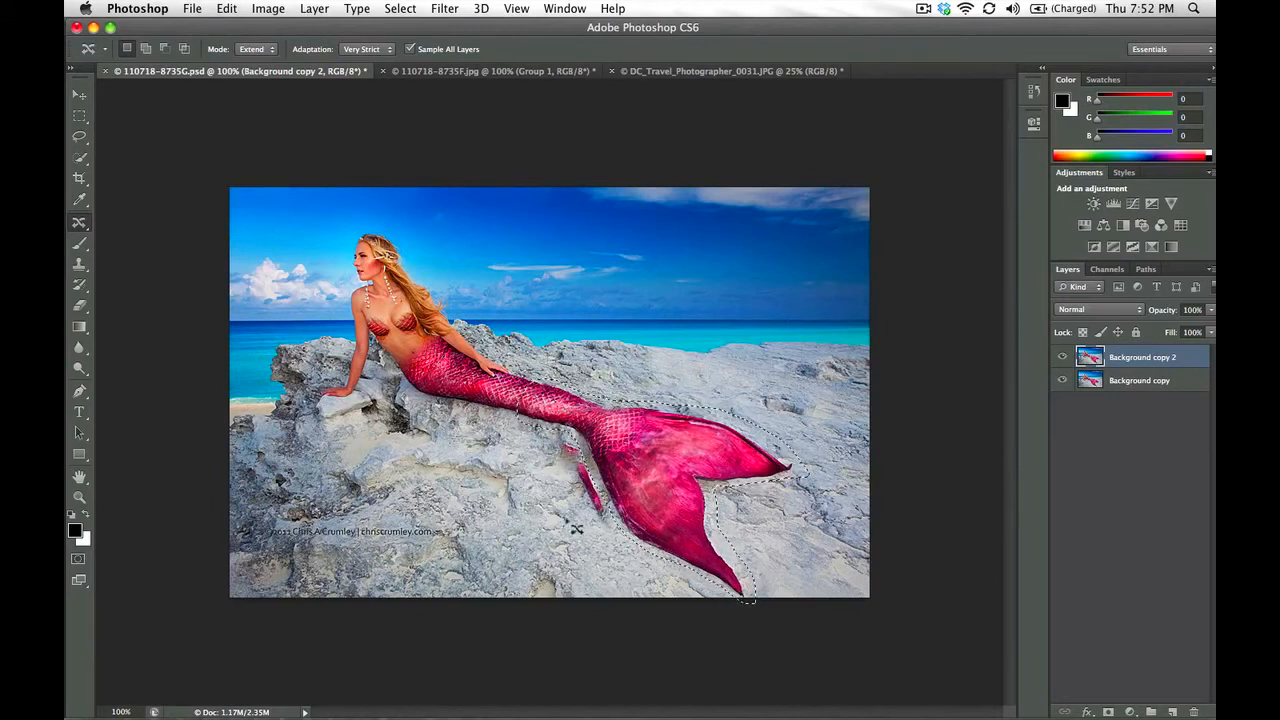
Clear the lasso selection and select the lower tail and fin on the Background copy 2 layer with the Quick Selection tool
key("super+d")
left_click(1108, 476)
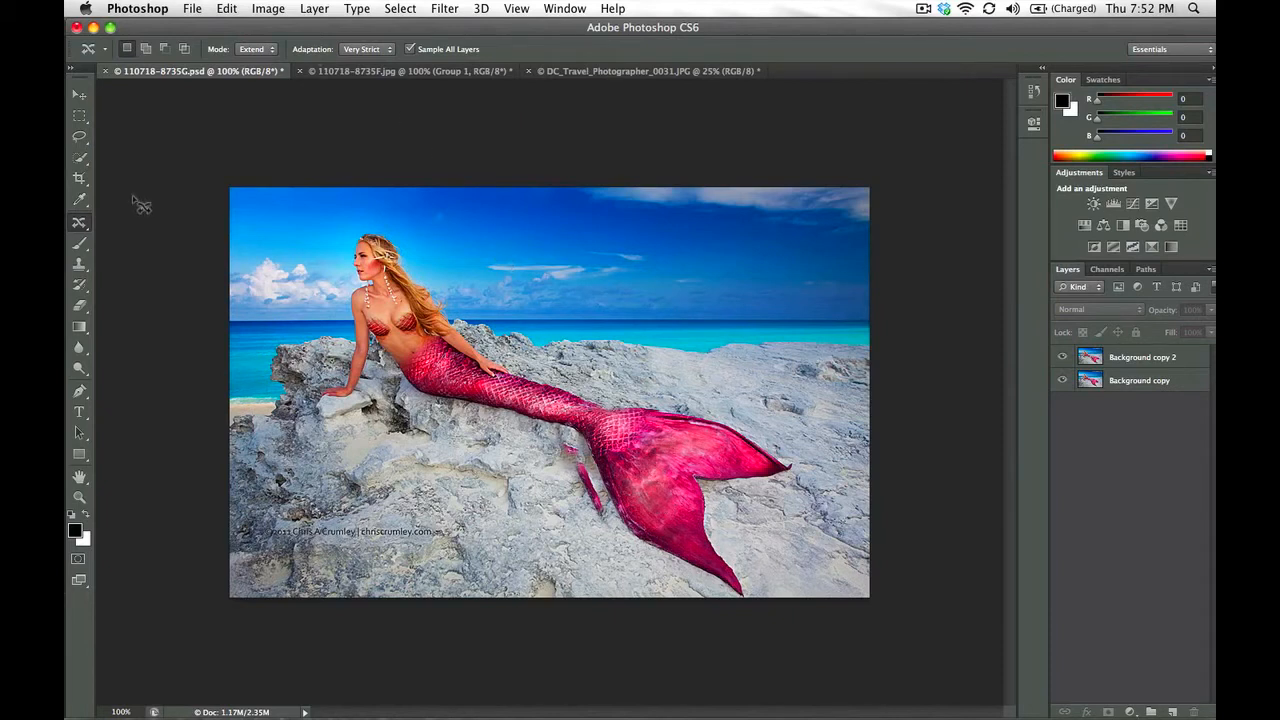
left_click(80, 157)
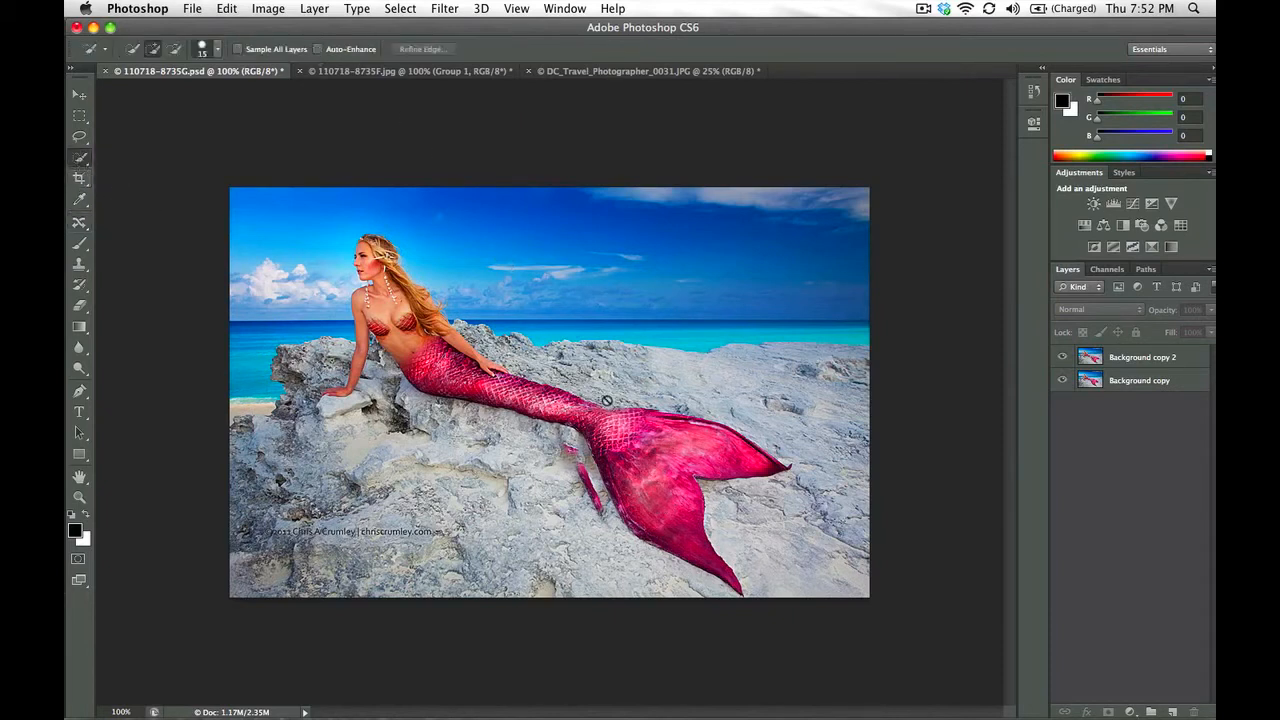
left_click(80, 160)
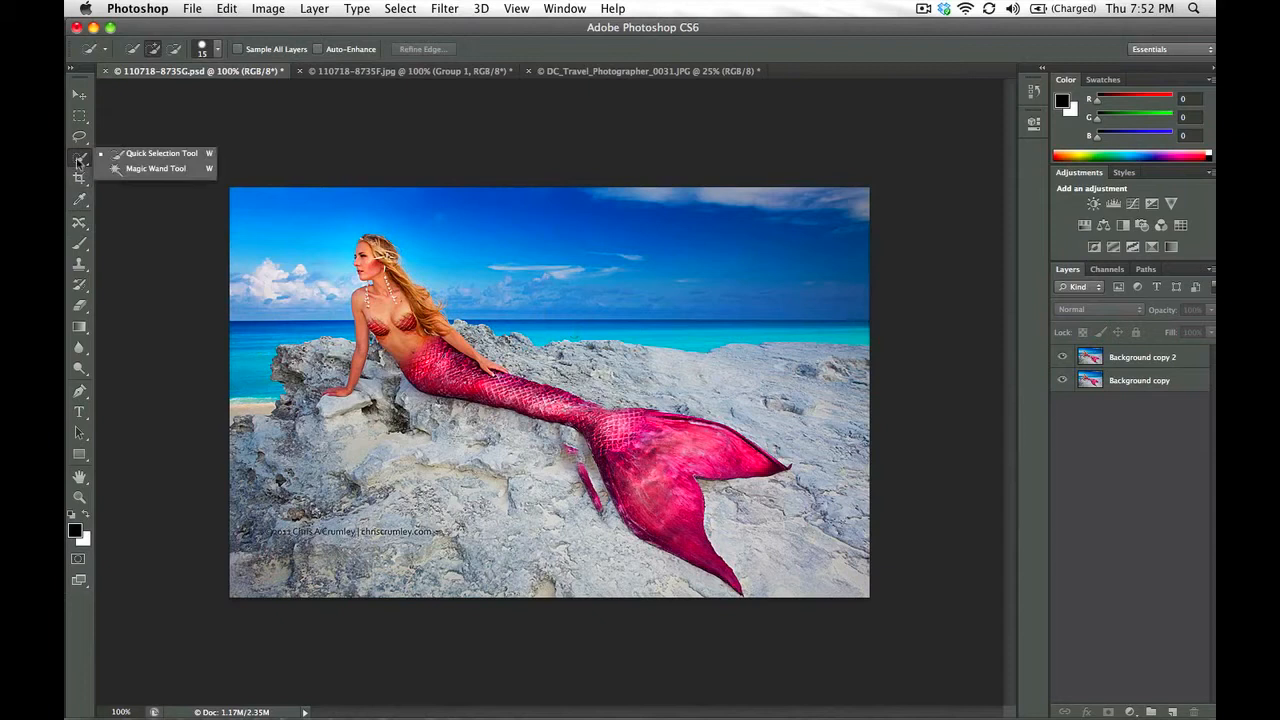
left_click(135, 157)
left_click(580, 410)
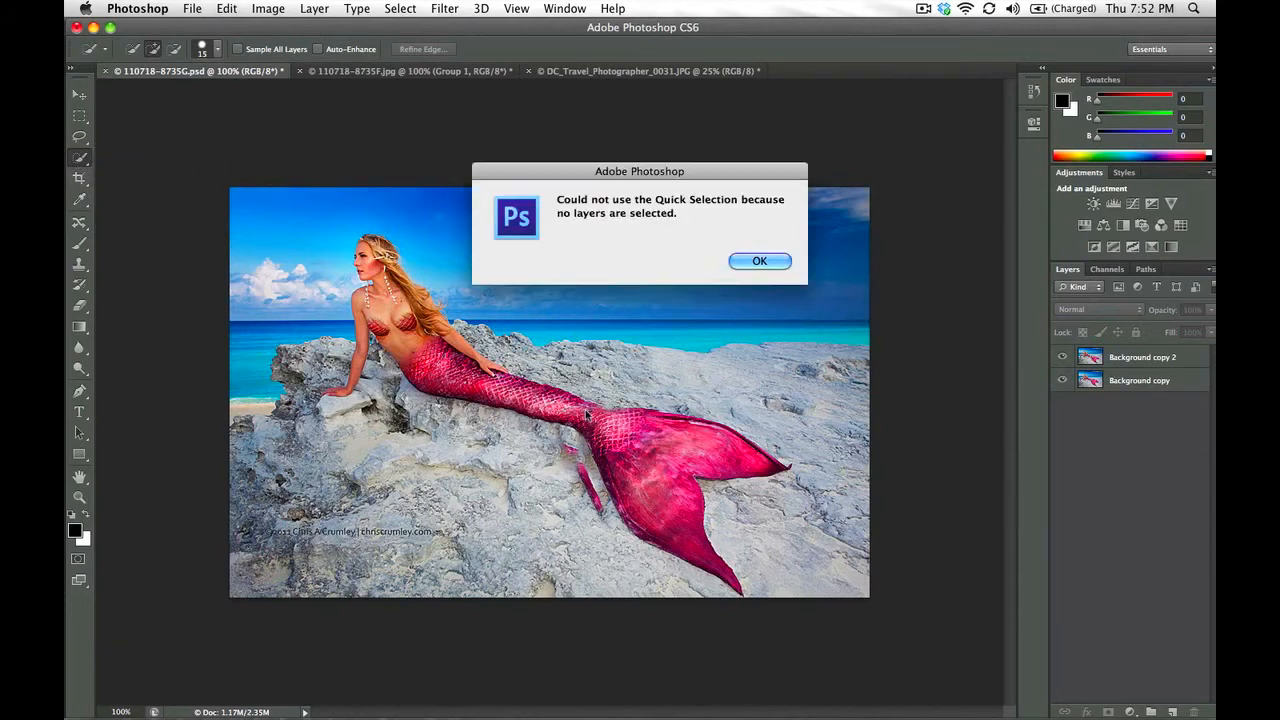
left_click(772, 266)
left_click(1138, 360)
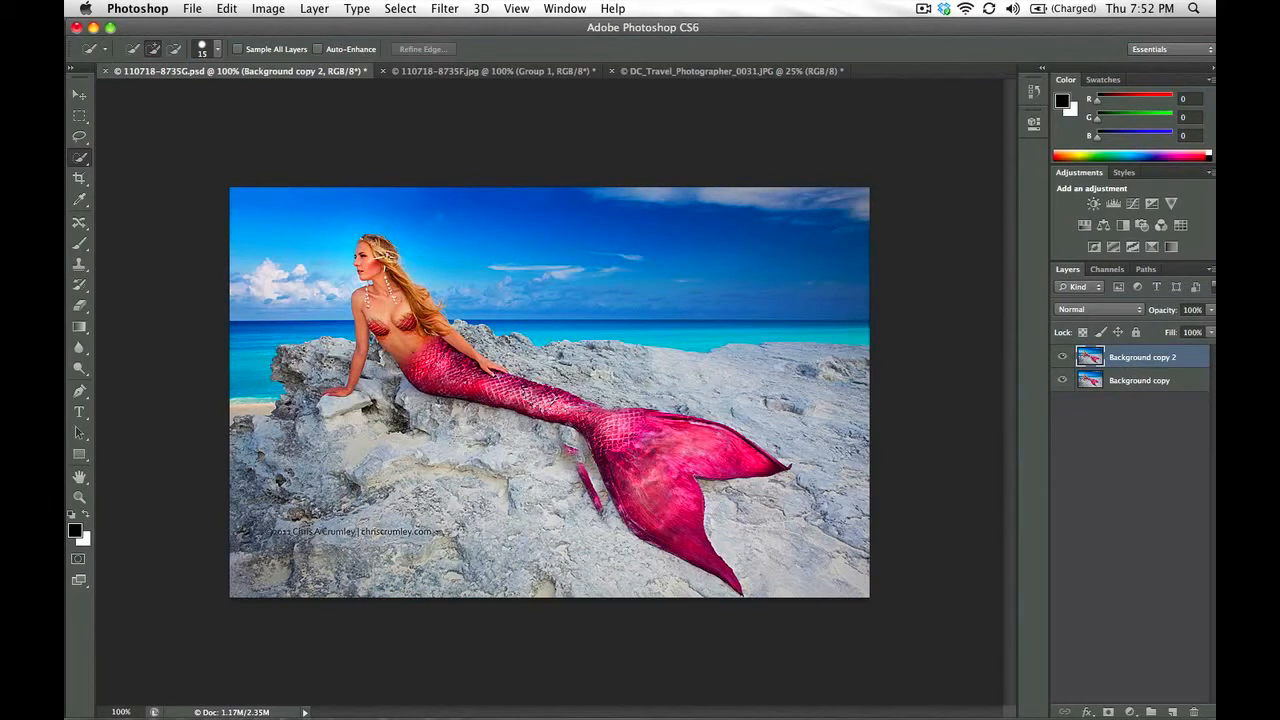
mouse_move(519, 400)
left_mouse_down()
mouse_move(618, 425)
mouse_move(706, 427)
mouse_move(670, 484)
mouse_move(620, 430)
left_mouse_up()
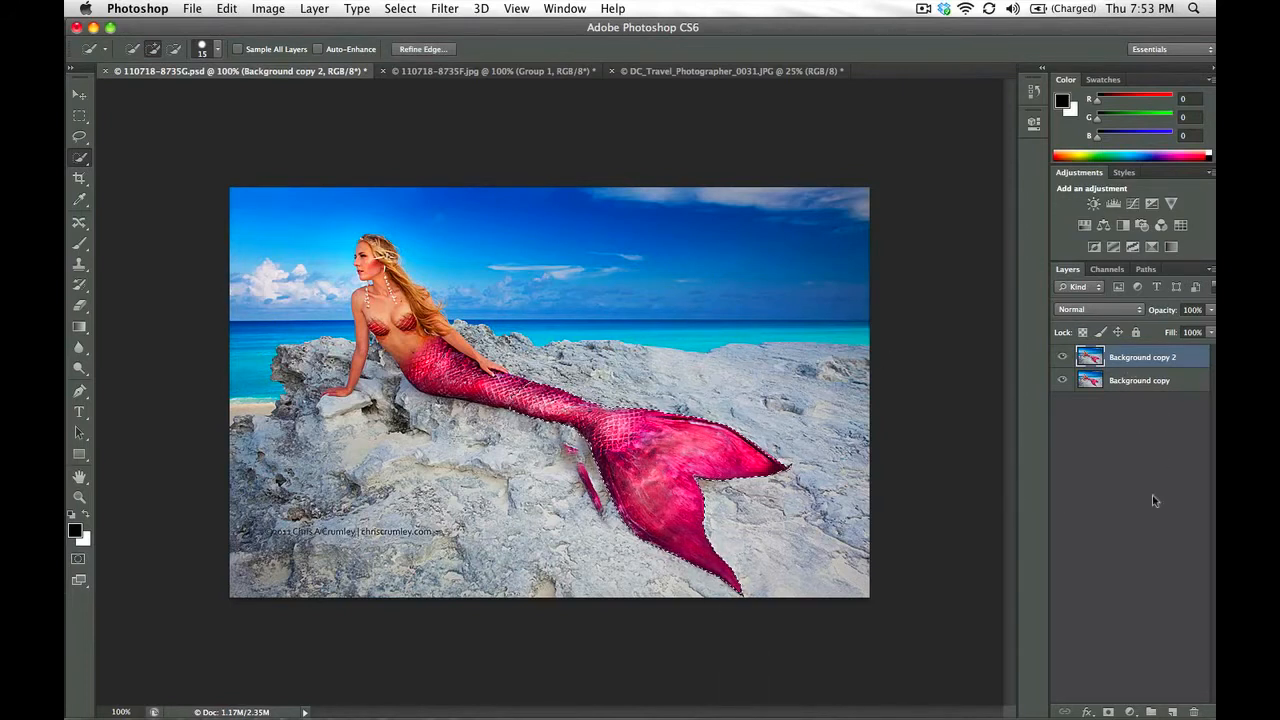
Refine the tail selection's edge with Shift Edge at +84% and output the result as a selection
left_click(423, 49)
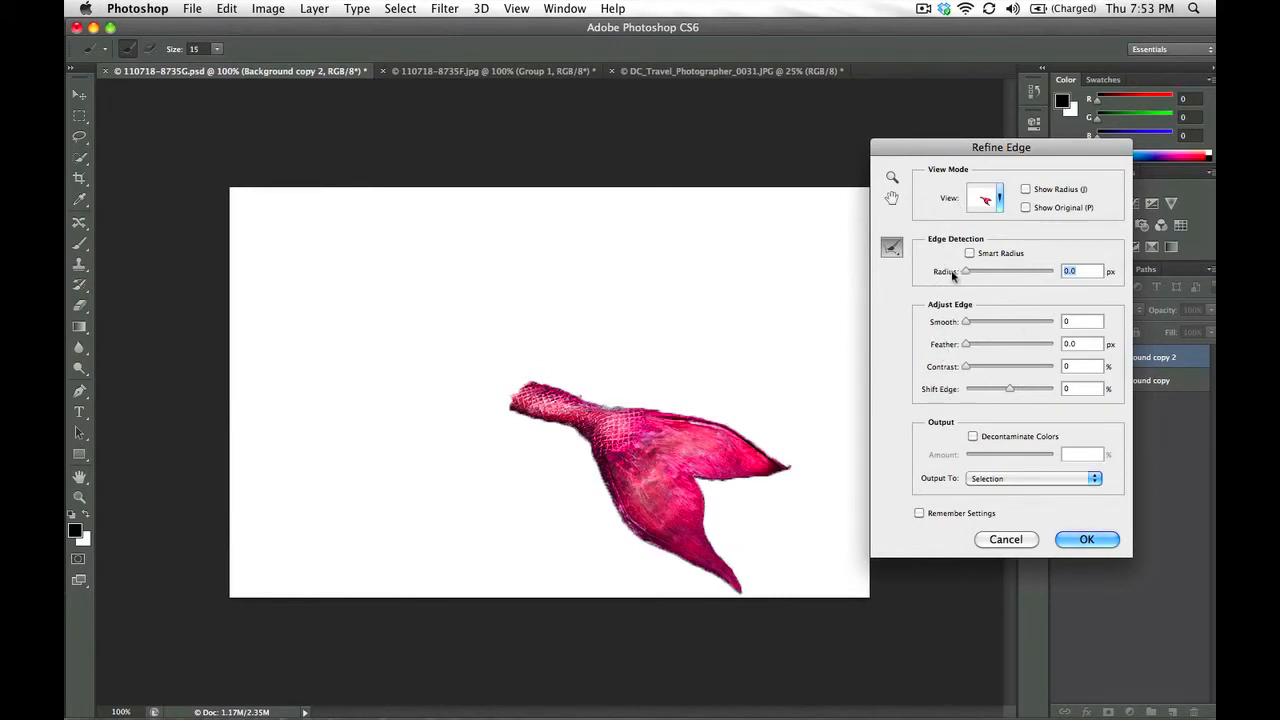
left_click(969, 253)
left_click(969, 253)
left_click(1012, 390)
left_click_drag(1010, 389, 1036, 393)
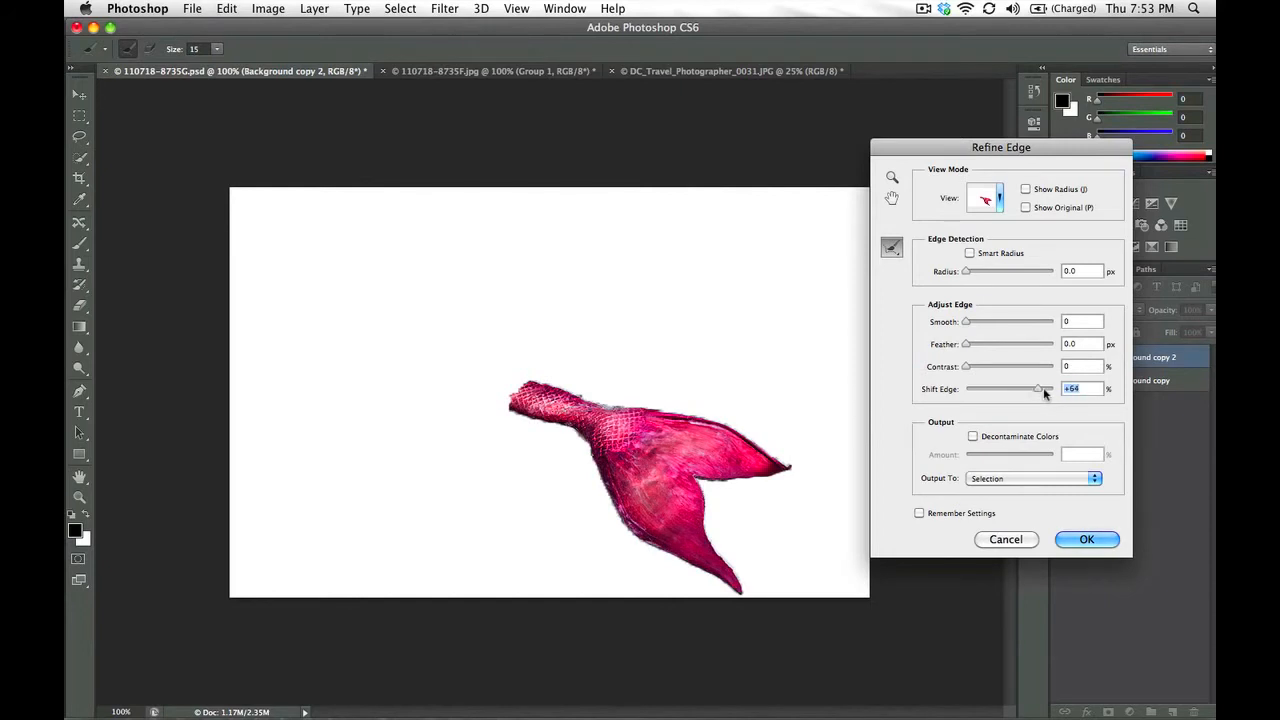
left_click_drag(1043, 389, 1047, 391)
left_click(1003, 482)
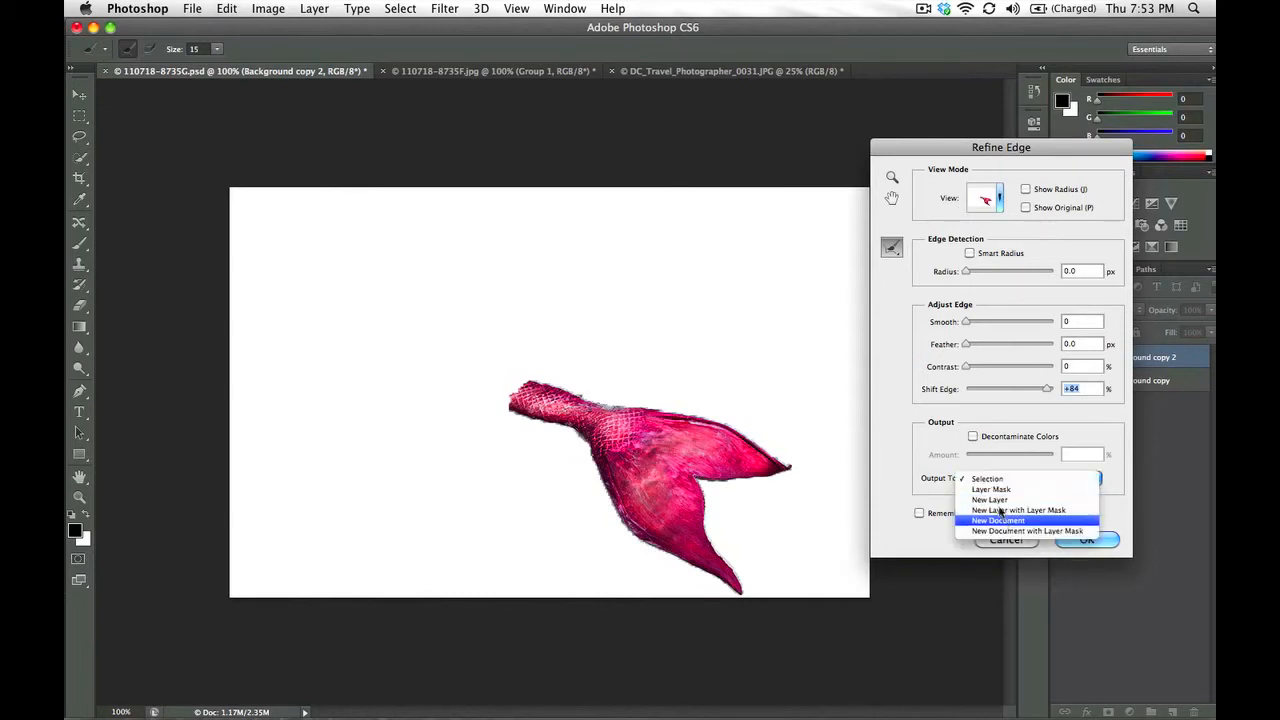
left_click(981, 479)
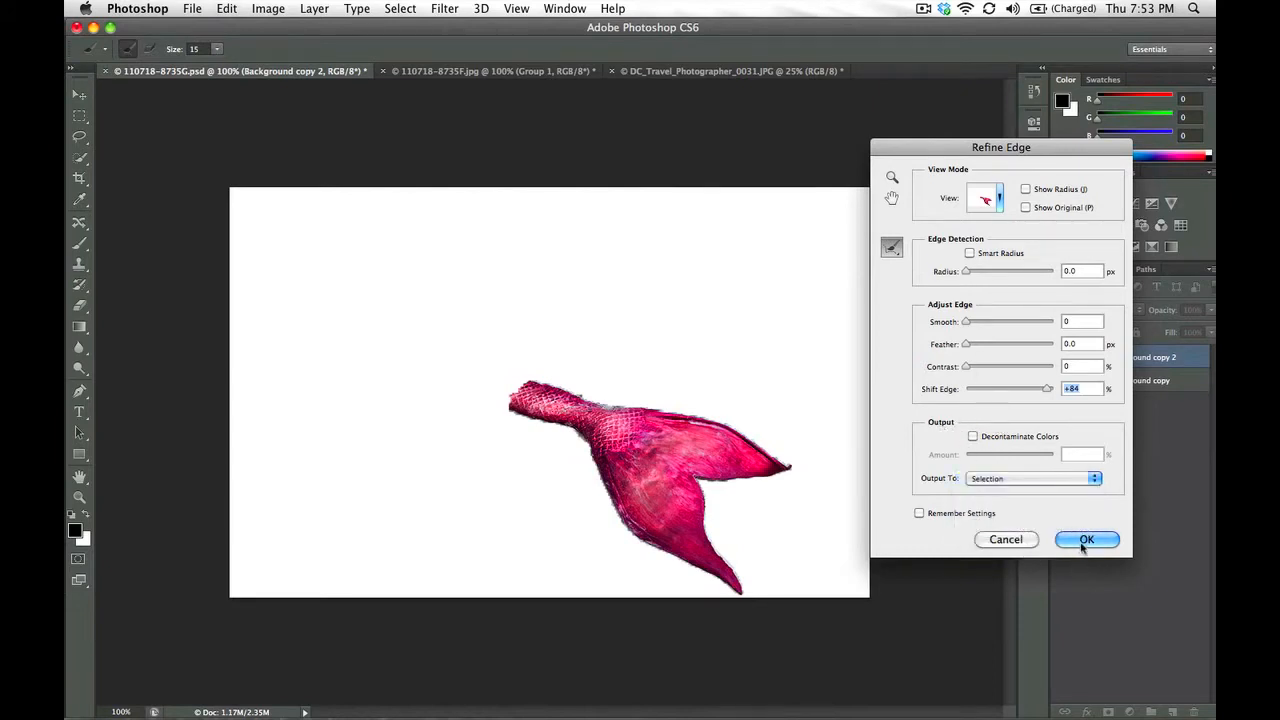
left_click(1085, 540)
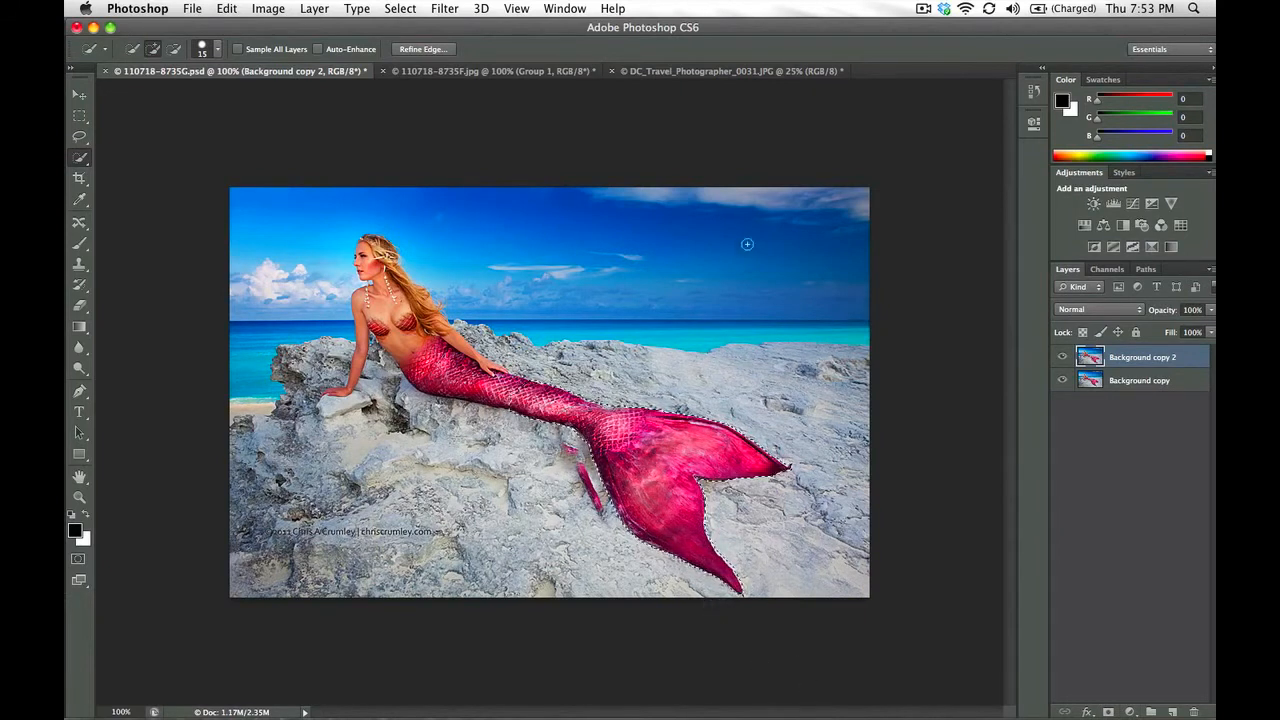
left_click(272, 10)
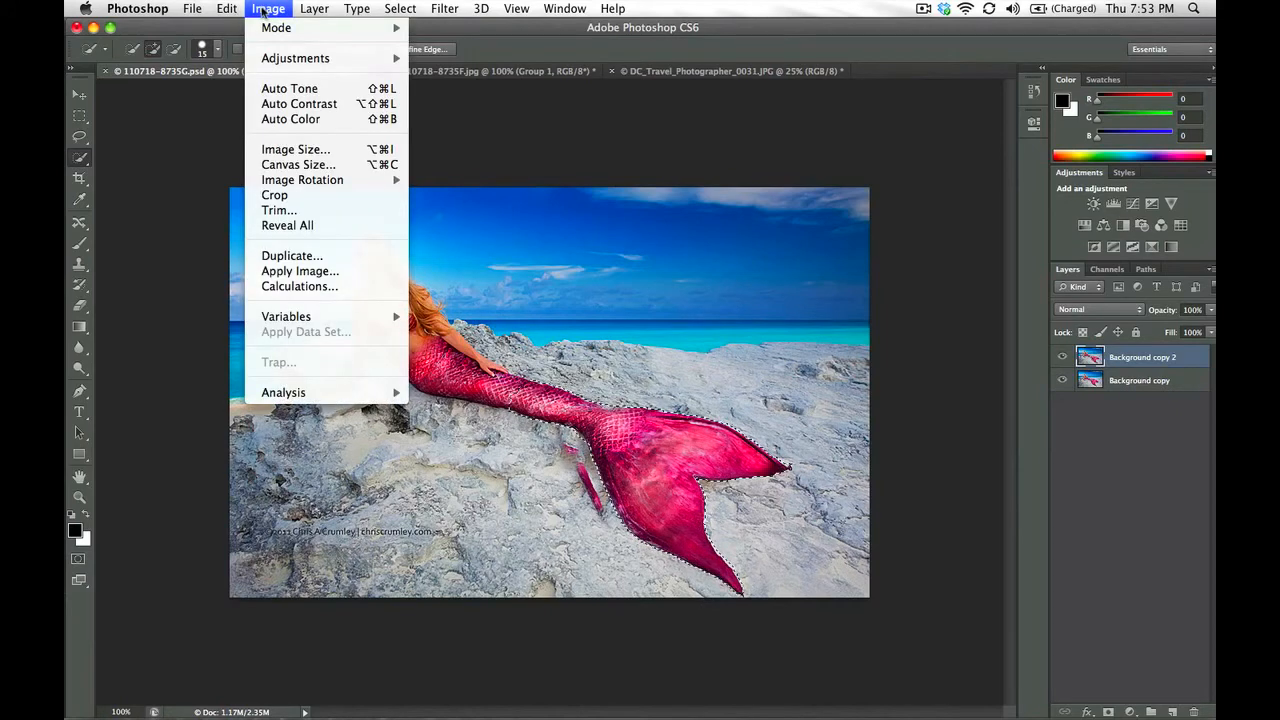
mouse_move(400, 9)
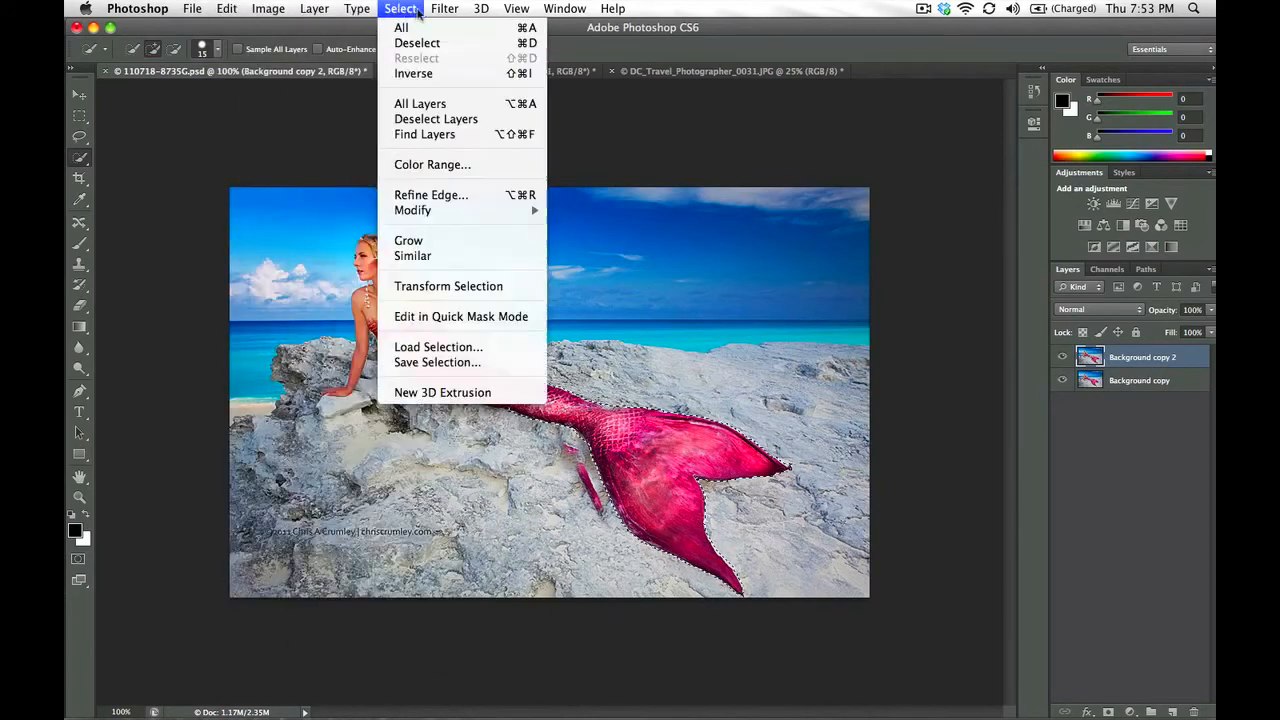
mouse_move(410, 210)
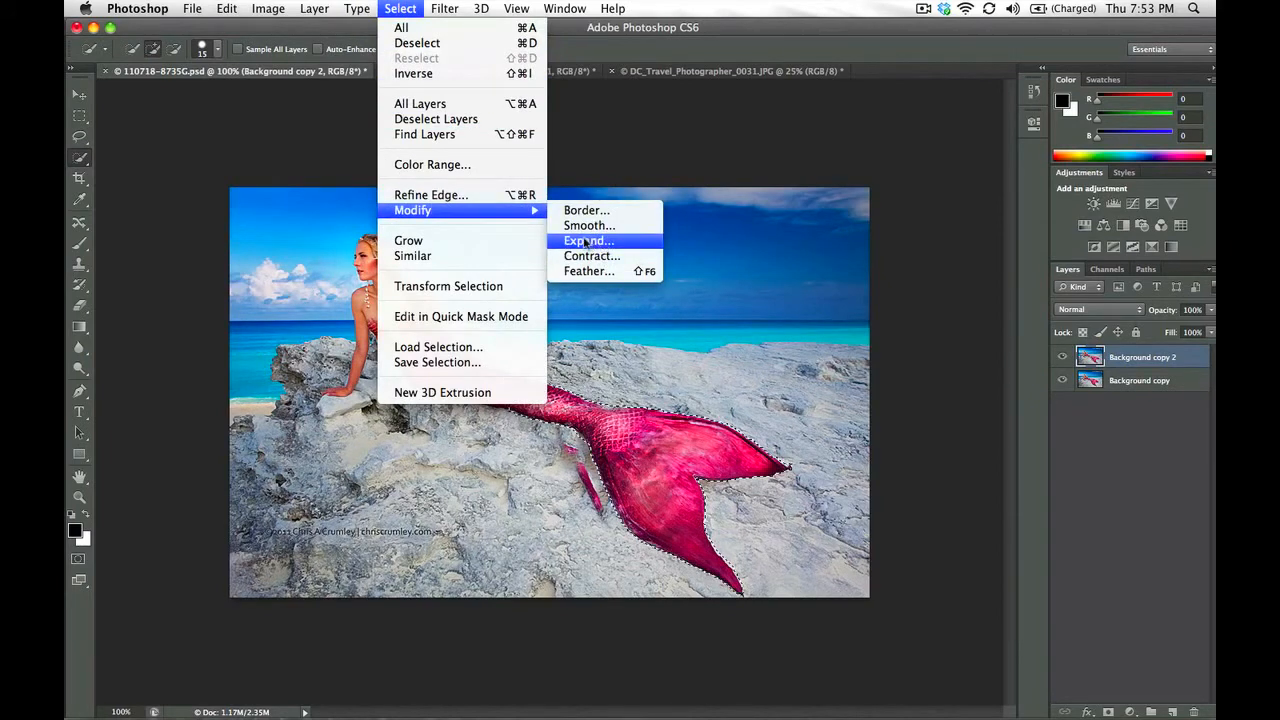
left_click(475, 214)
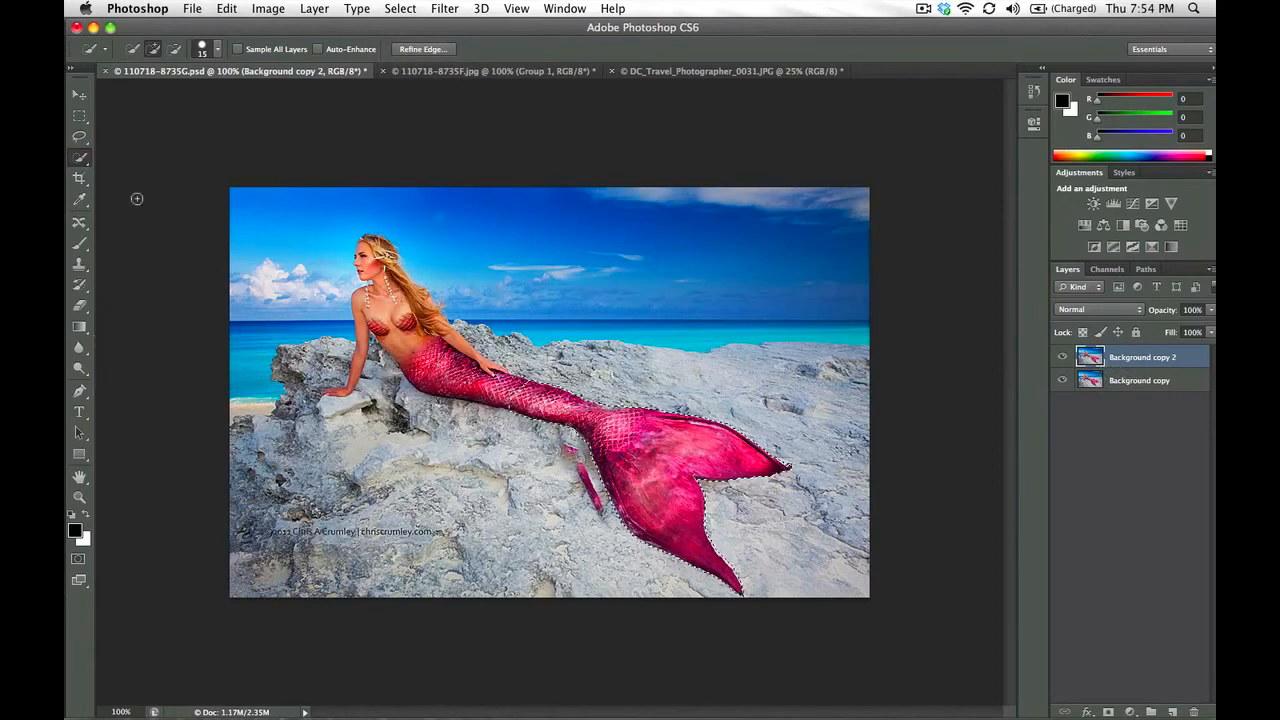
Start Puppet Warp on the selected tail and place pins along the lower tail and out to both fin tips
key("l")
left_click(224, 9)
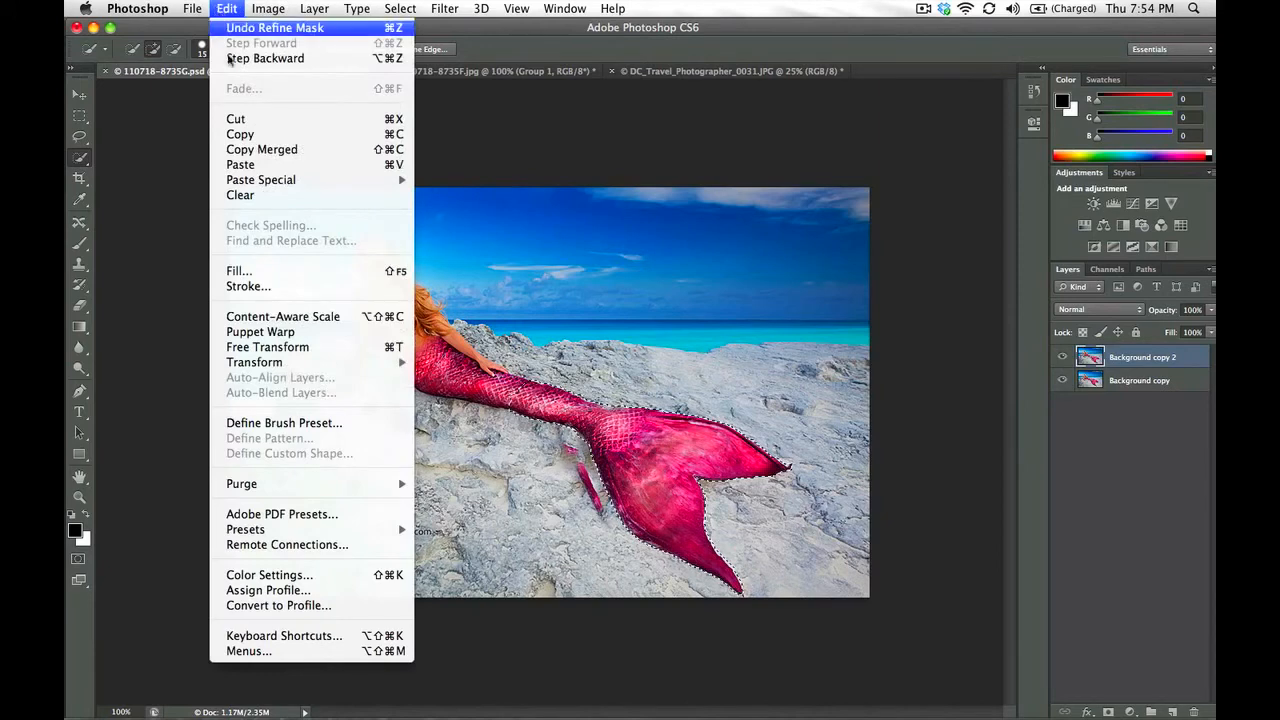
left_click(251, 335)
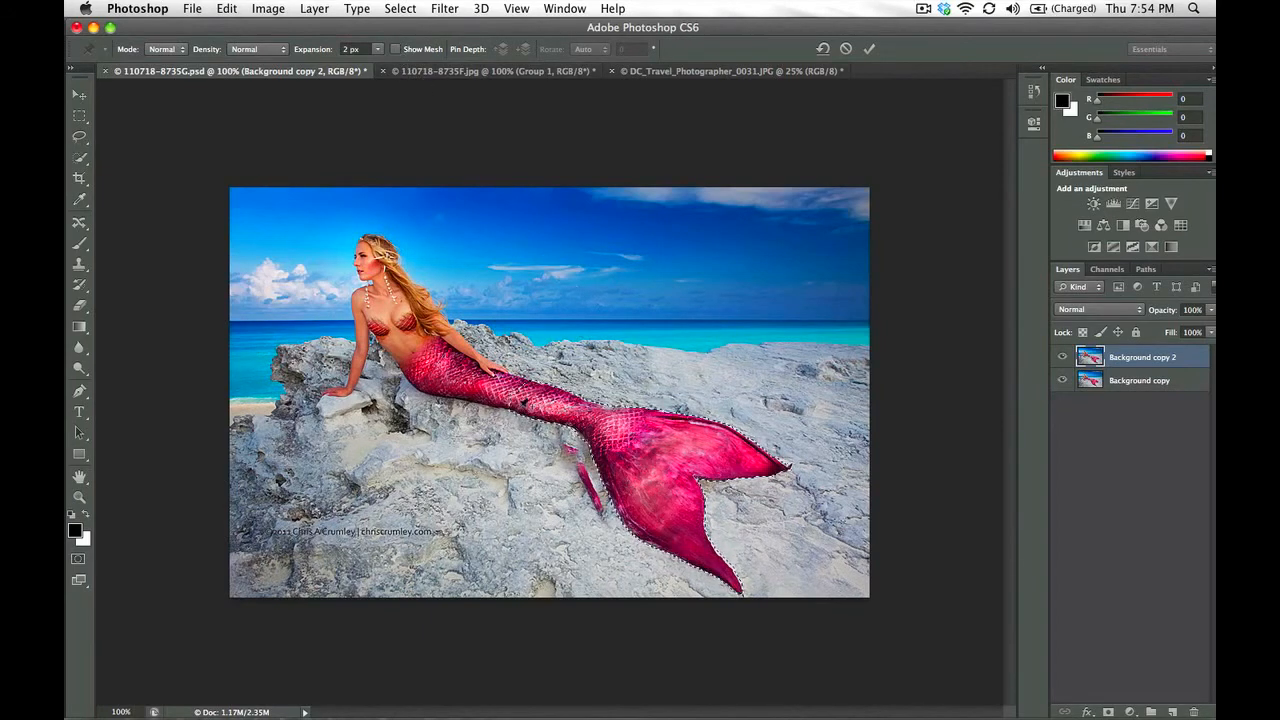
left_click(543, 402)
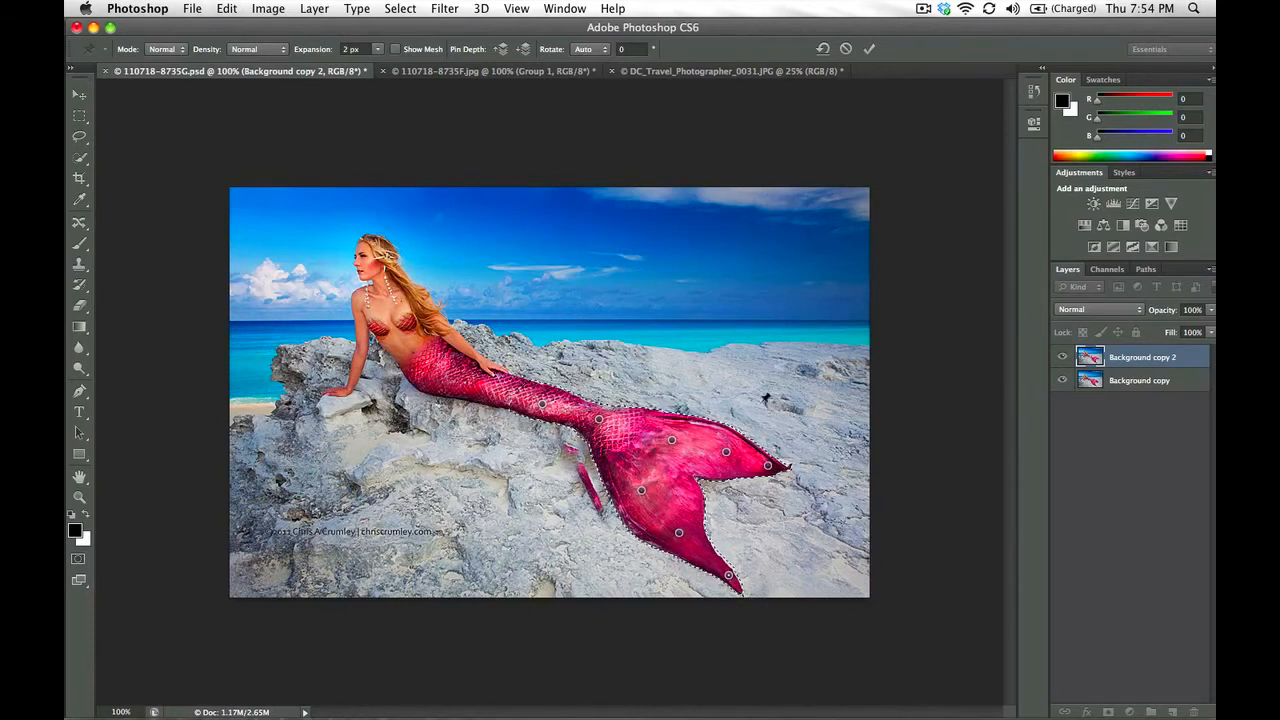
Swing the lower fin lobe outward and curl the upper lobe upward with the Puppet Warp pins, apply the warp and clear the selection
left_click_drag(731, 578, 762, 558)
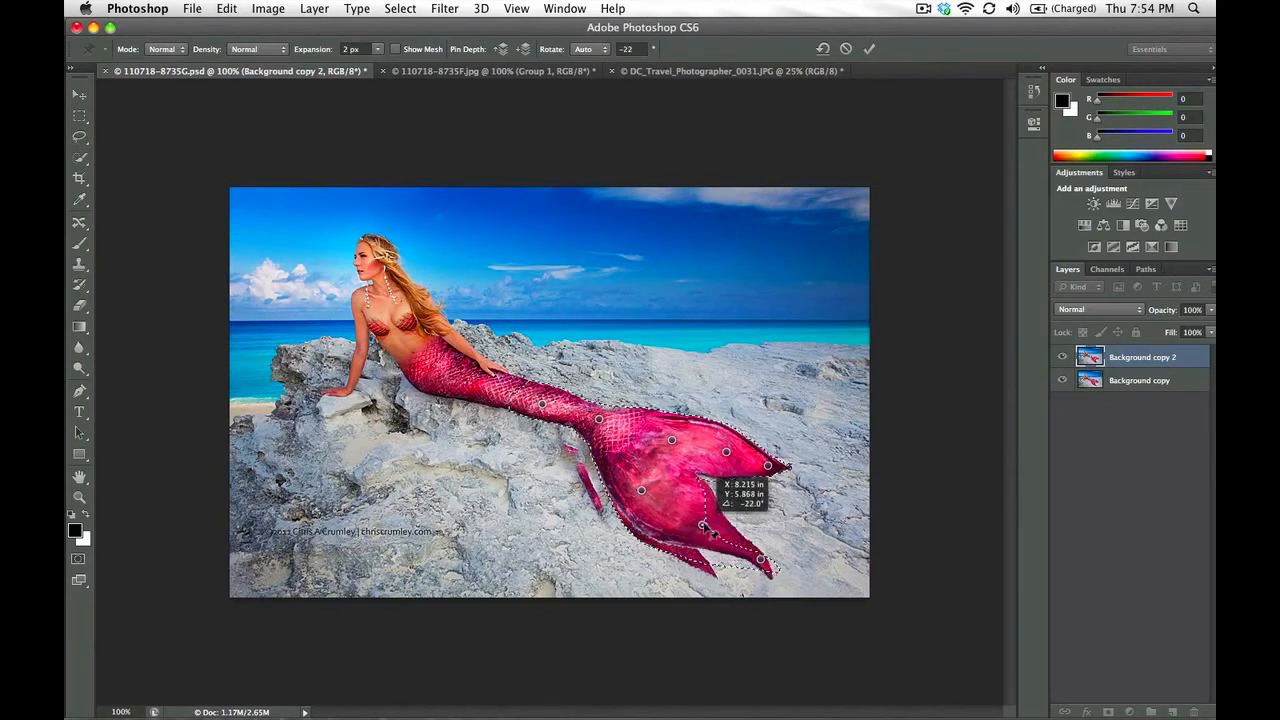
left_click_drag(704, 526, 705, 524)
left_click_drag(773, 462, 784, 437)
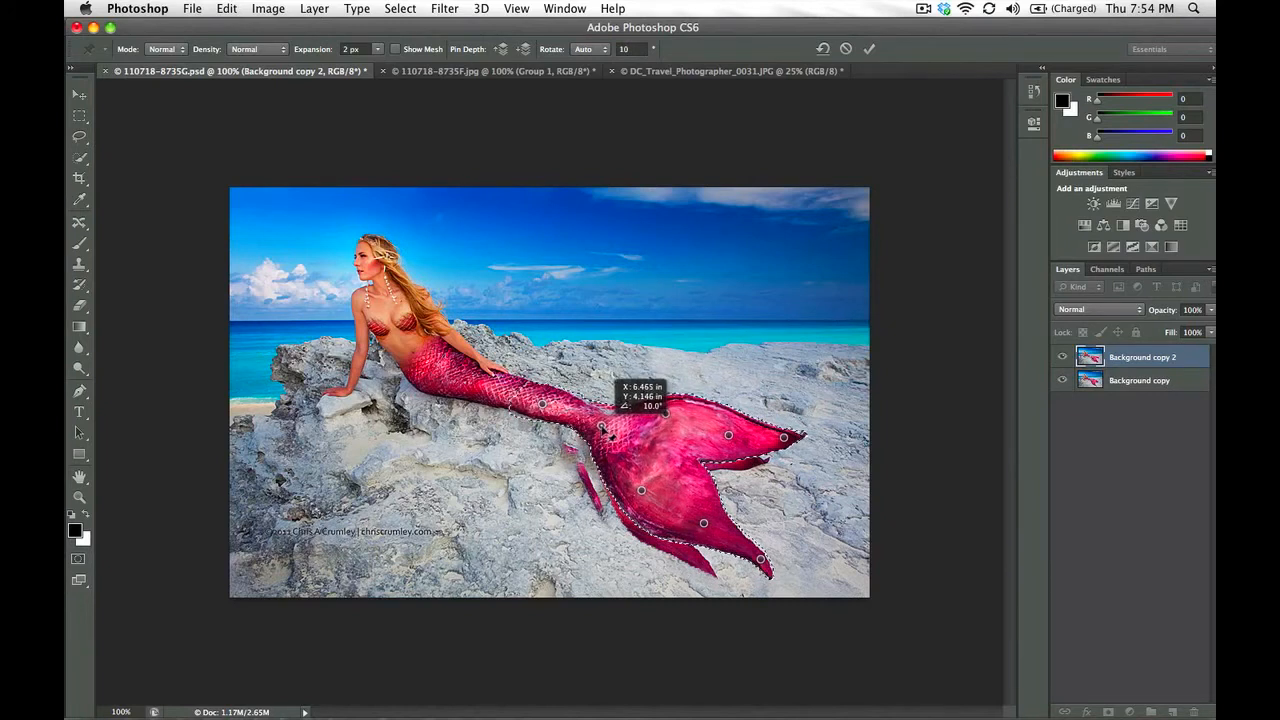
left_click_drag(785, 439, 787, 407)
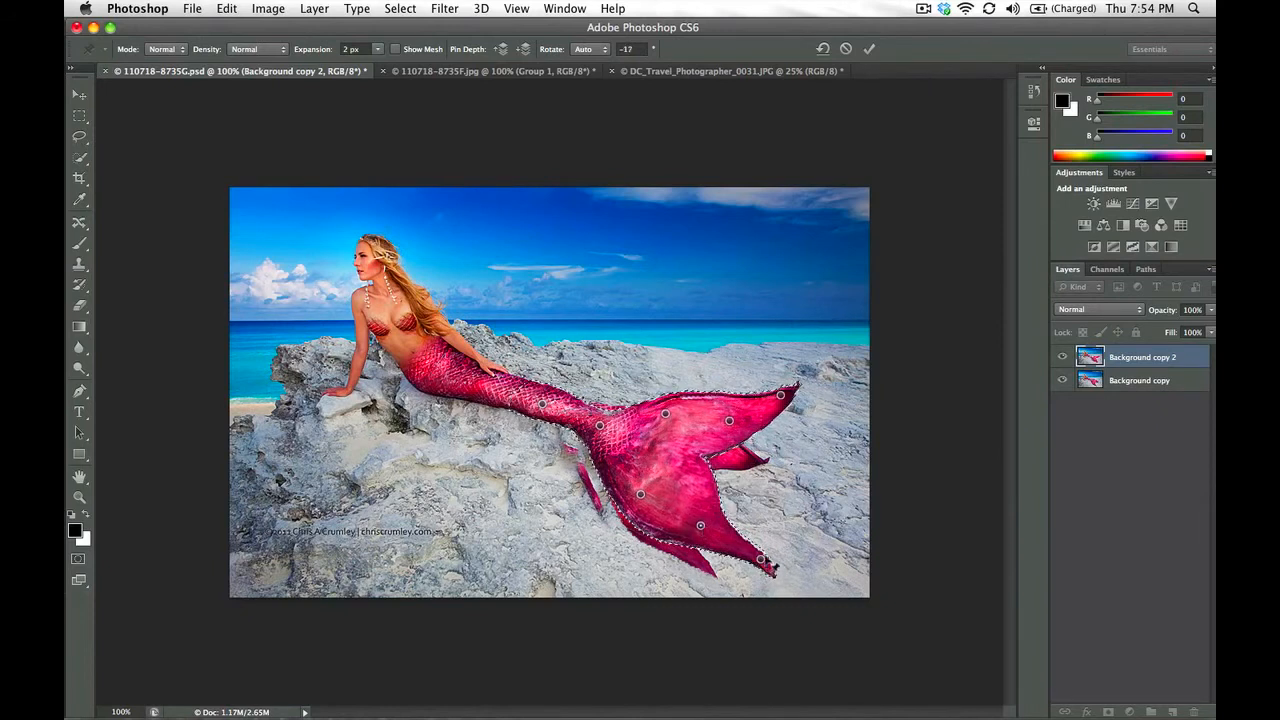
left_click_drag(774, 566, 799, 565)
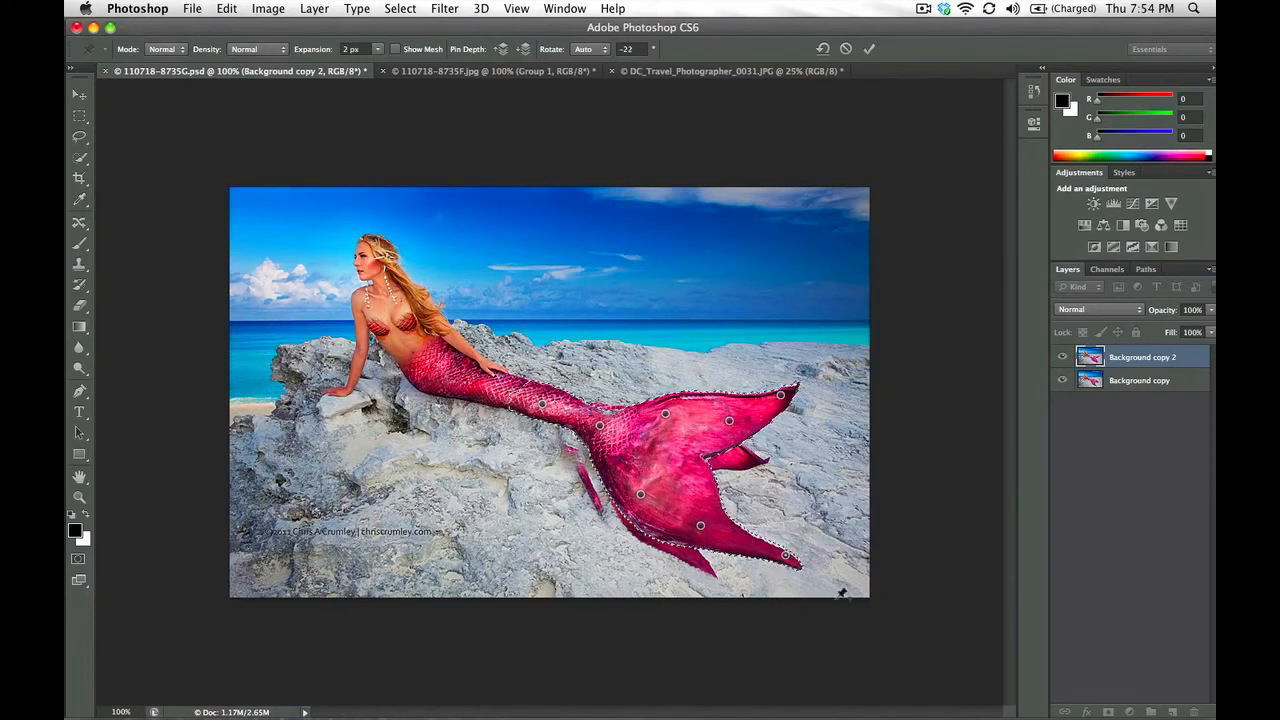
left_click(869, 48)
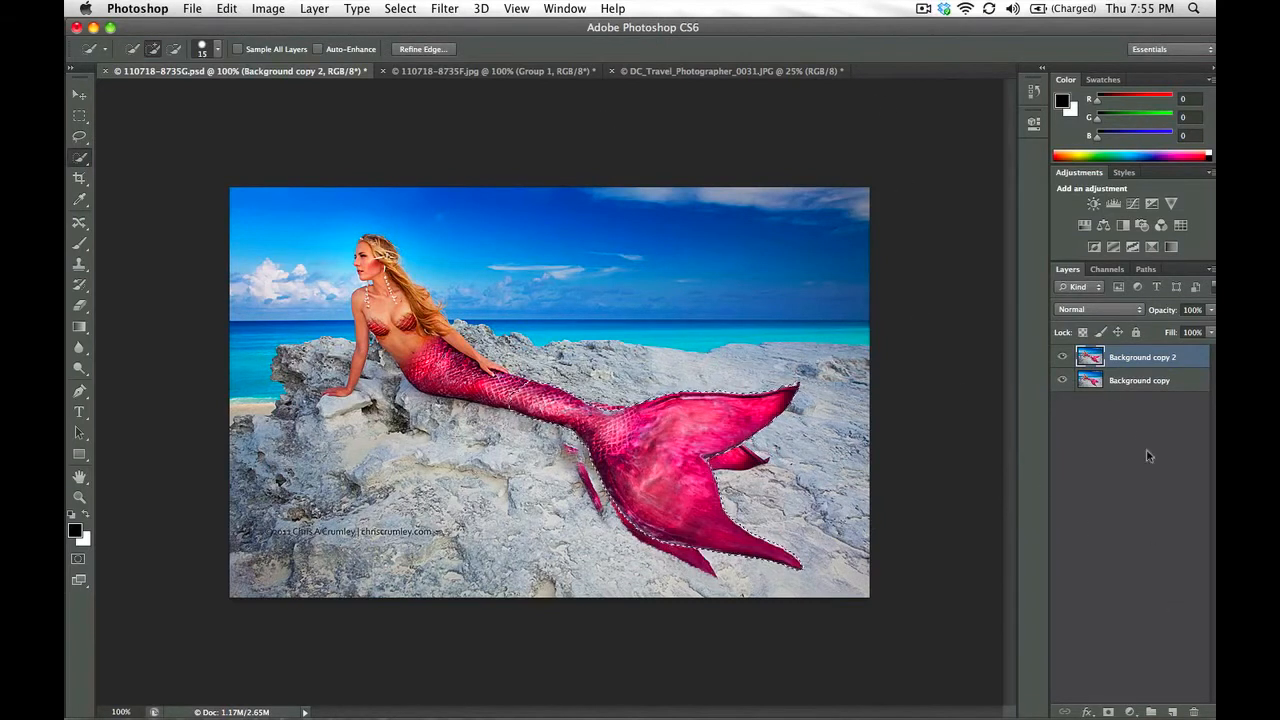
left_click(1141, 489)
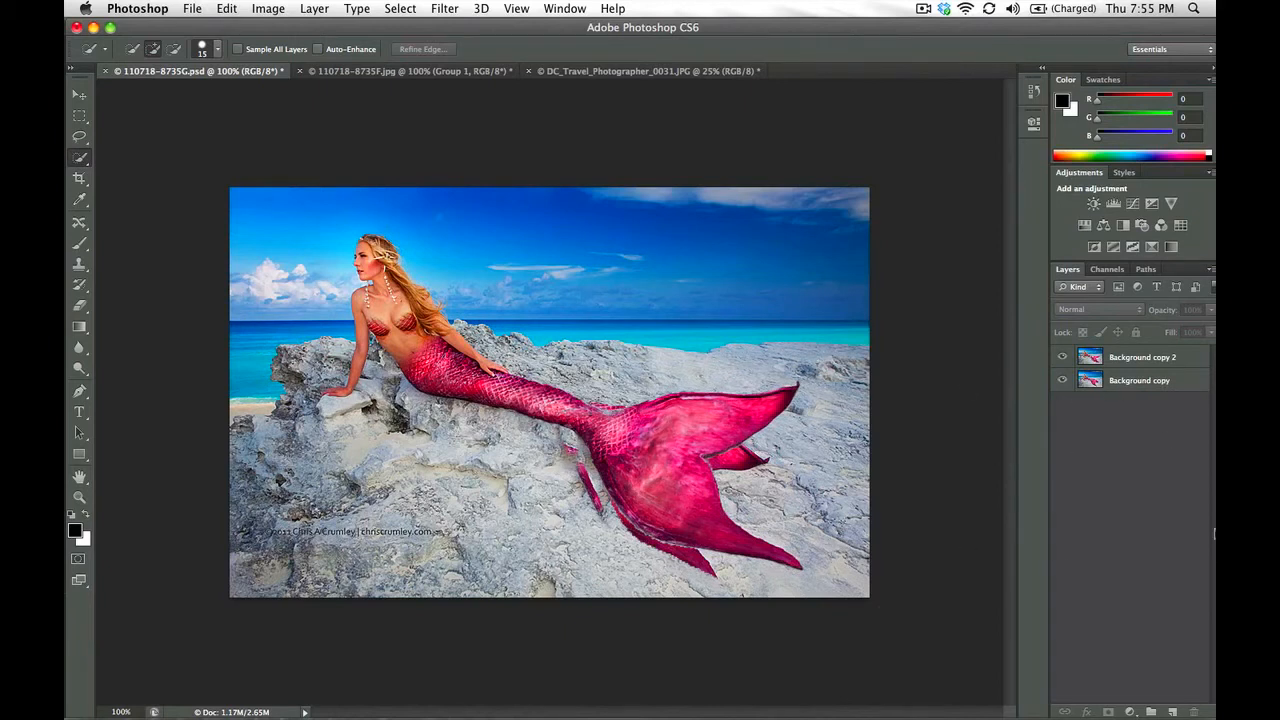
Toggle the Background copy 2 layer's visibility to compare the warped tail with the original on Background copy, leaving the warped layer hidden
left_click(1062, 357)
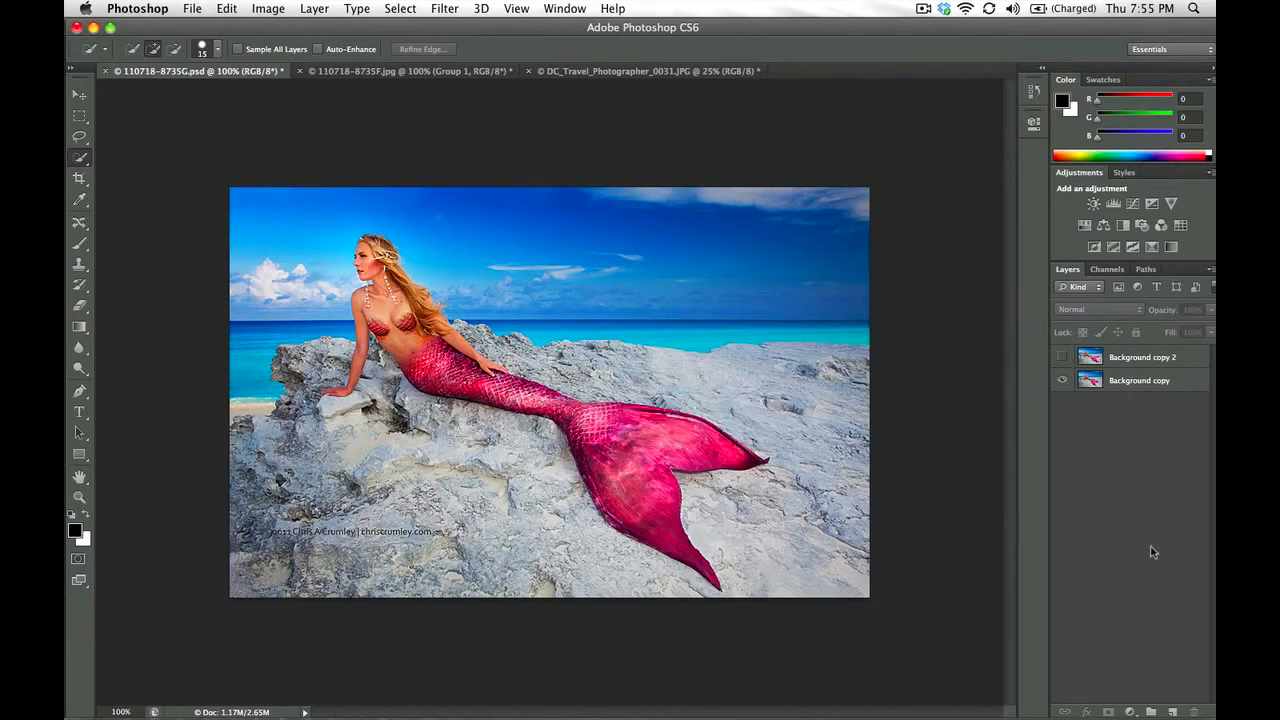
left_click(1063, 357)
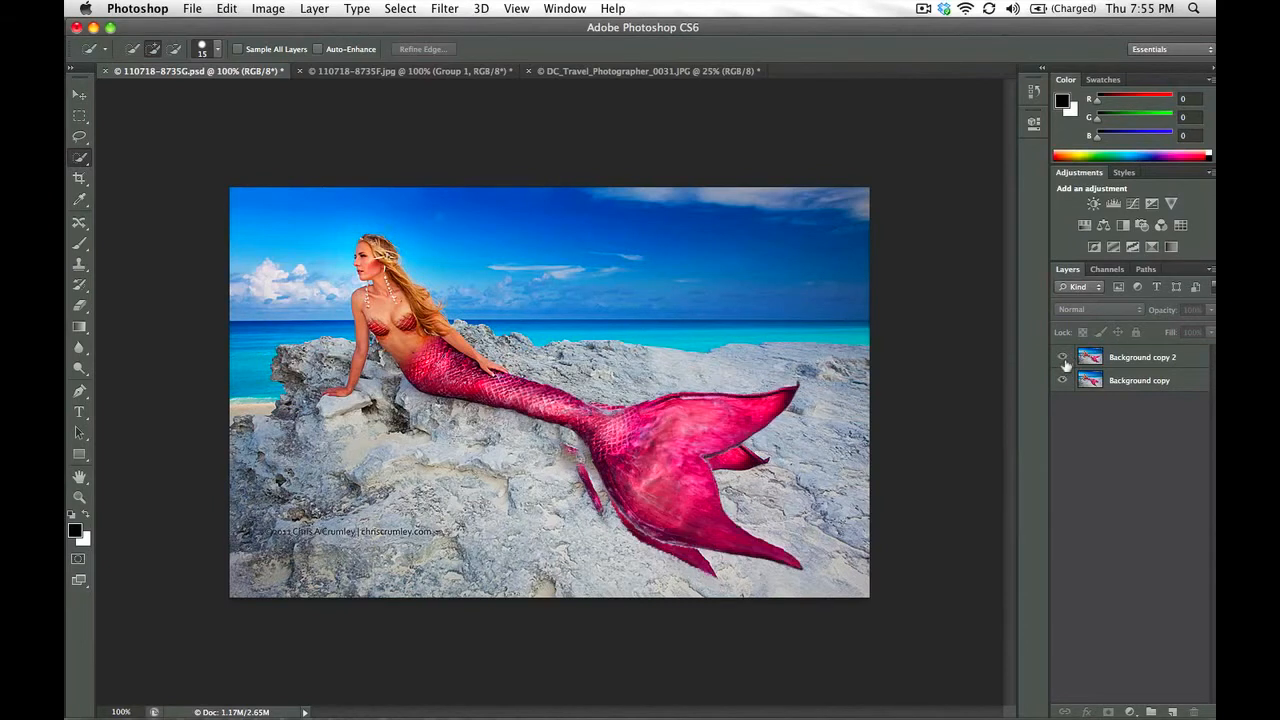
left_click(1063, 358)
left_click(1063, 358)
left_click(1062, 357)
left_click(1132, 385)
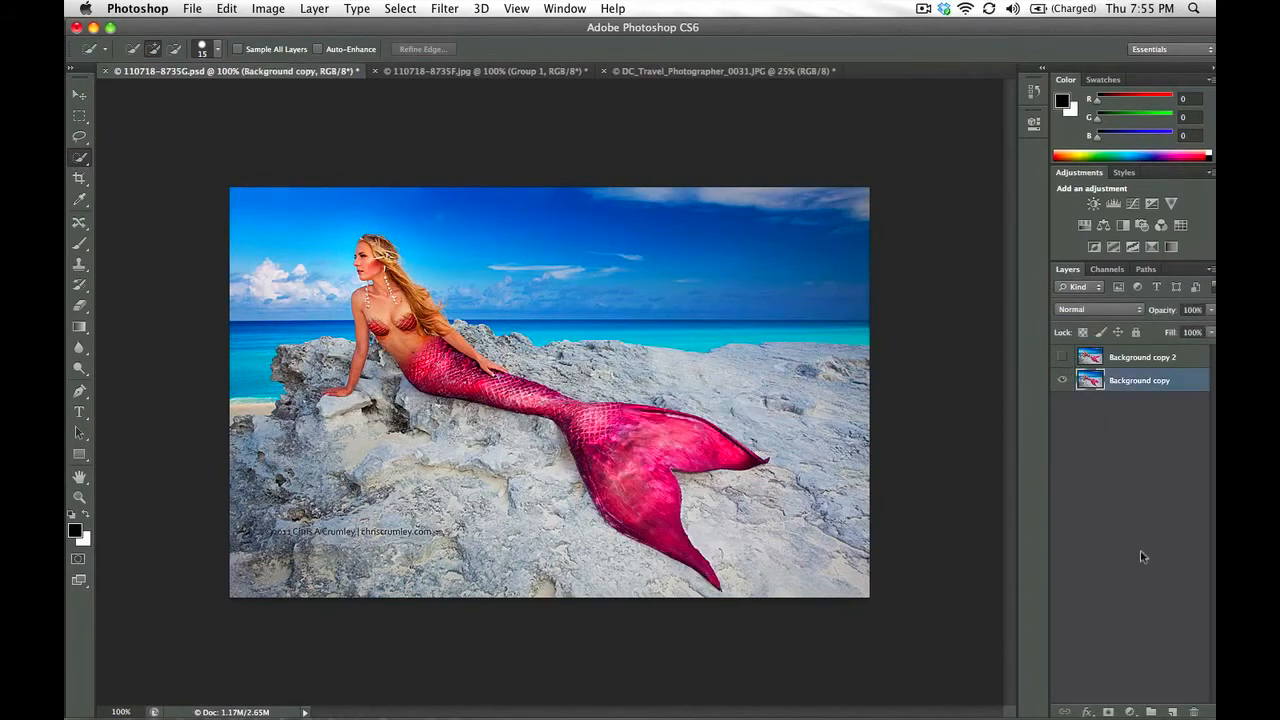
left_click(1062, 357)
left_click(1062, 357)
left_click(1062, 357)
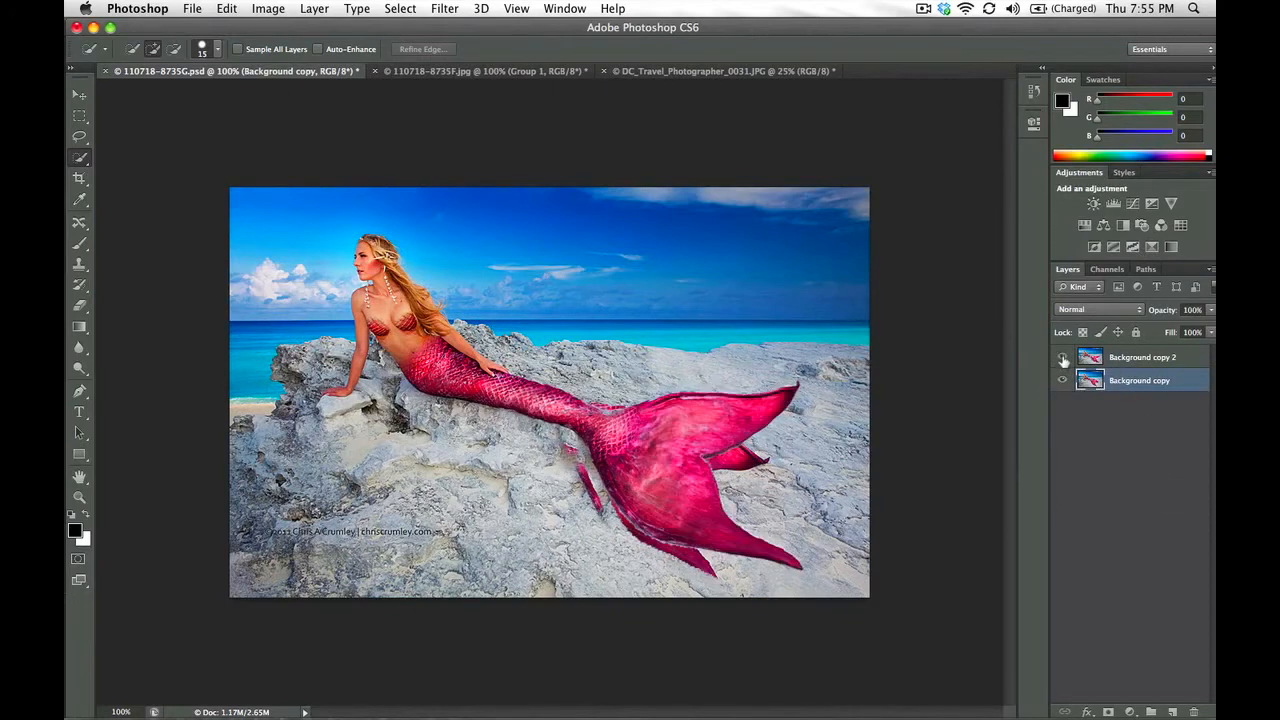
left_click(1062, 357)
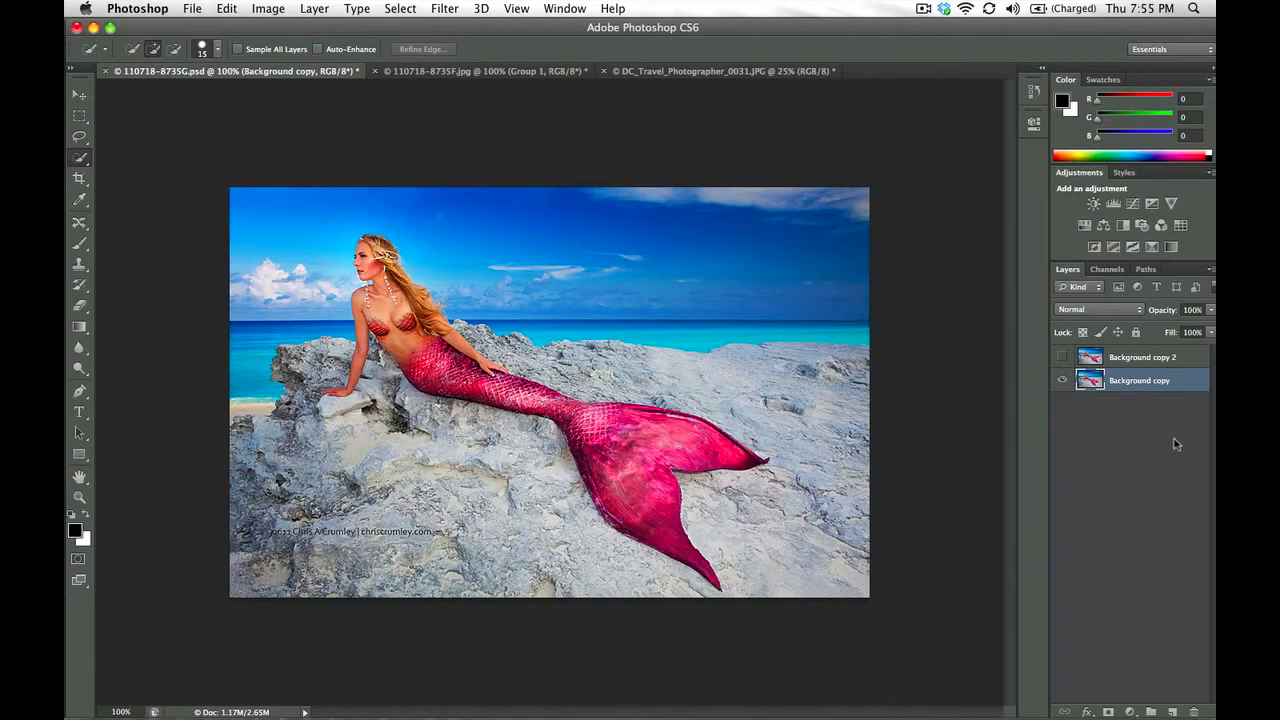
Duplicate the Background copy layer and rename the duplicate Background Two
key("super+j")
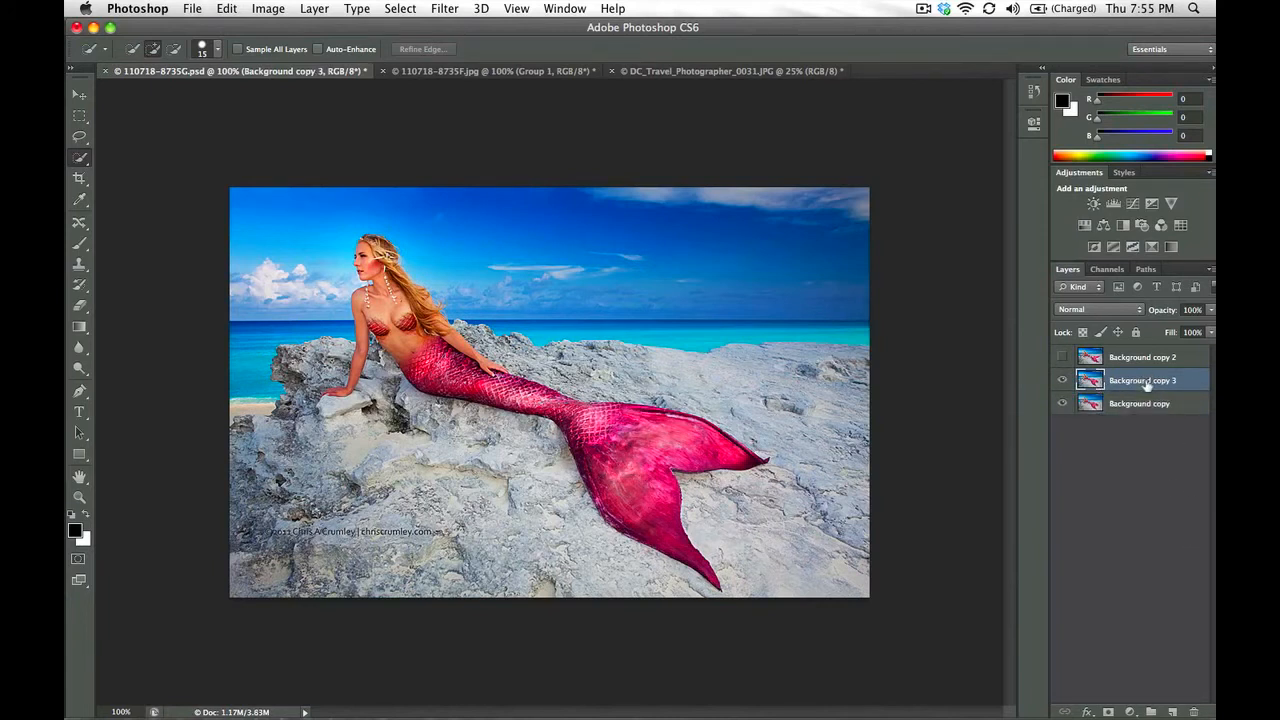
double_click(1144, 380)
key("Return")
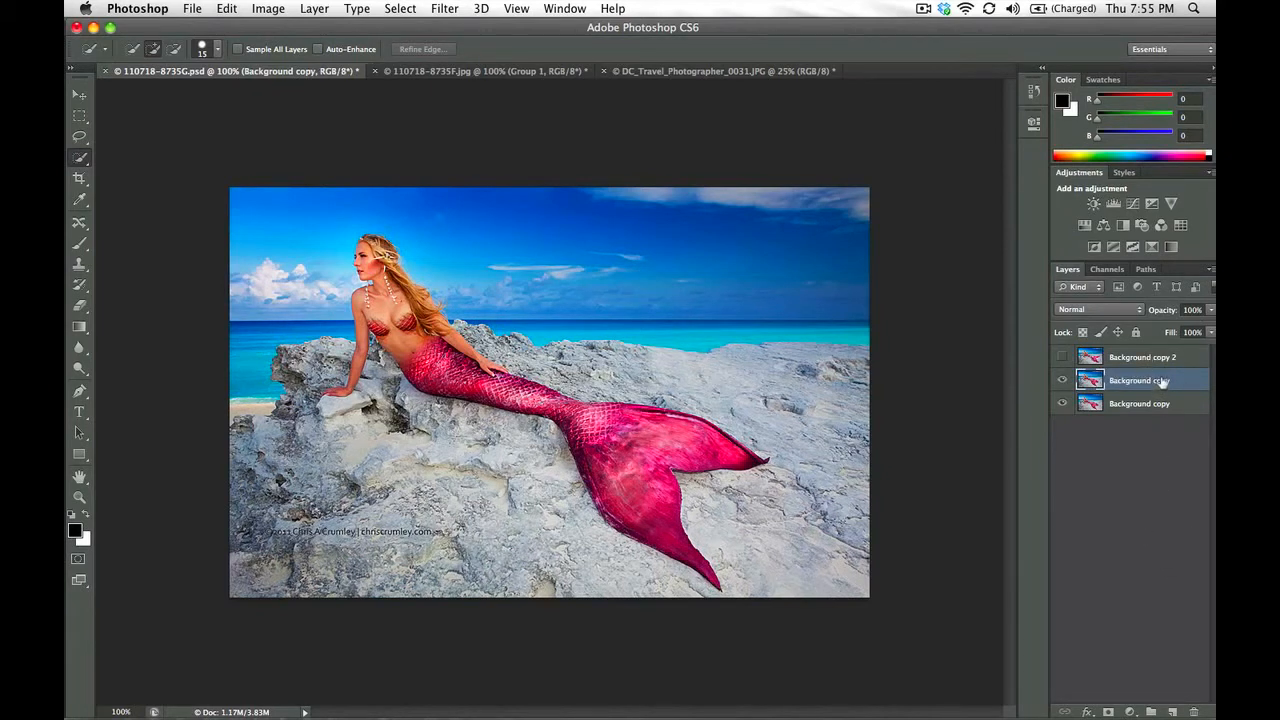
double_click(1160, 383)
key("Right")
key("BackSpace")
key("BackSpace")
key("BackSpace")
type("Two")
key("Return")
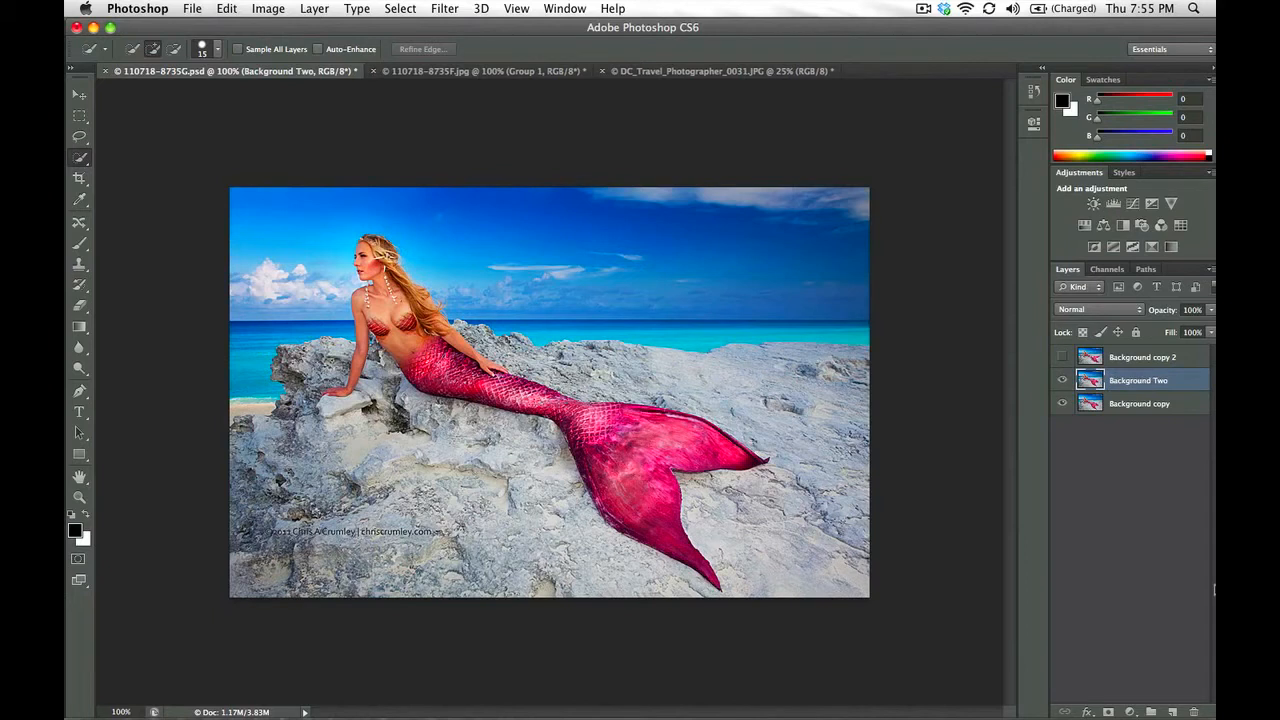
Rename the Background copy 2 layer as Foreground
double_click(1158, 357)
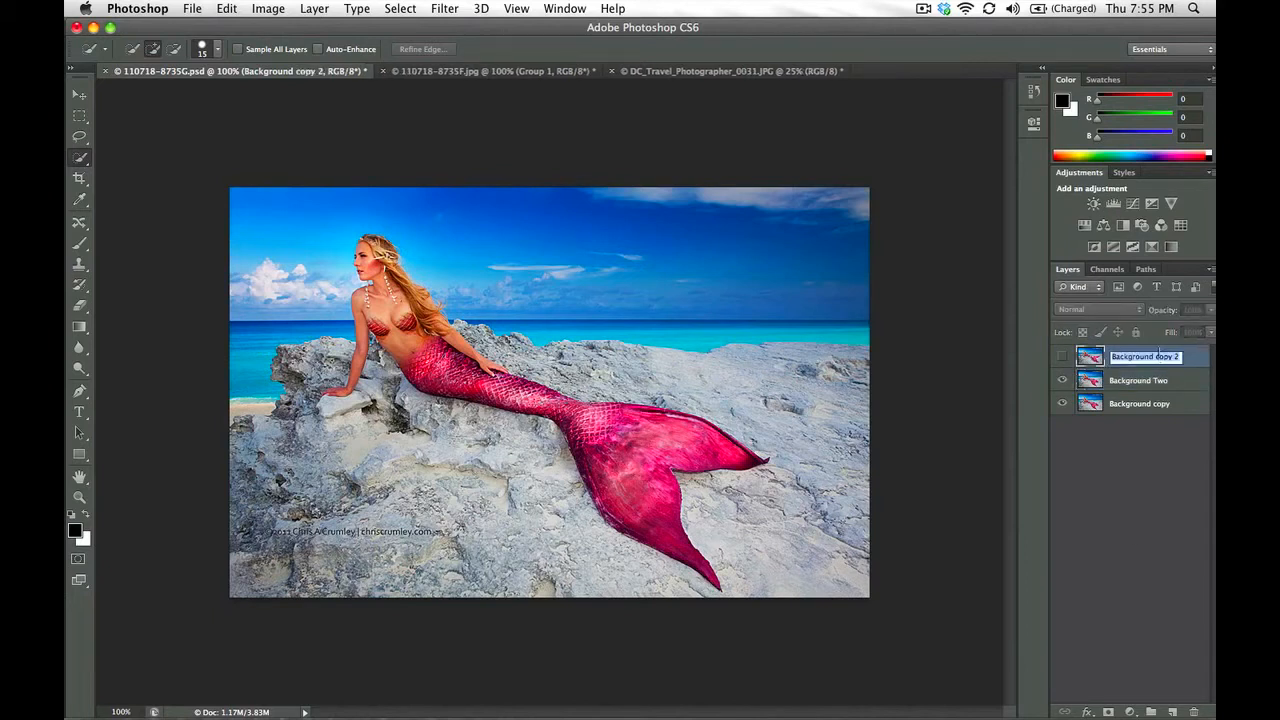
type("Fore")
type("ground")
key("Return")
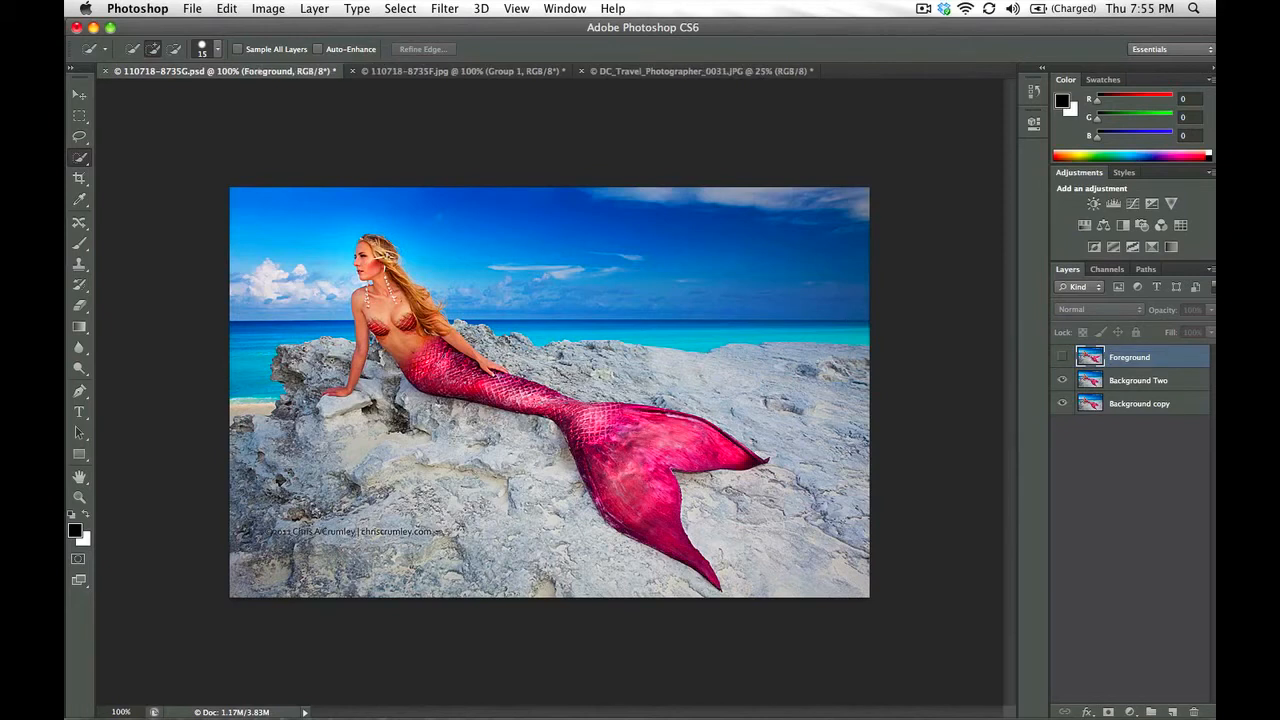
Make Background Two the active layer and toggle the Foreground layer's visibility to compare the two tails, leaving Foreground hidden
left_click(1120, 380)
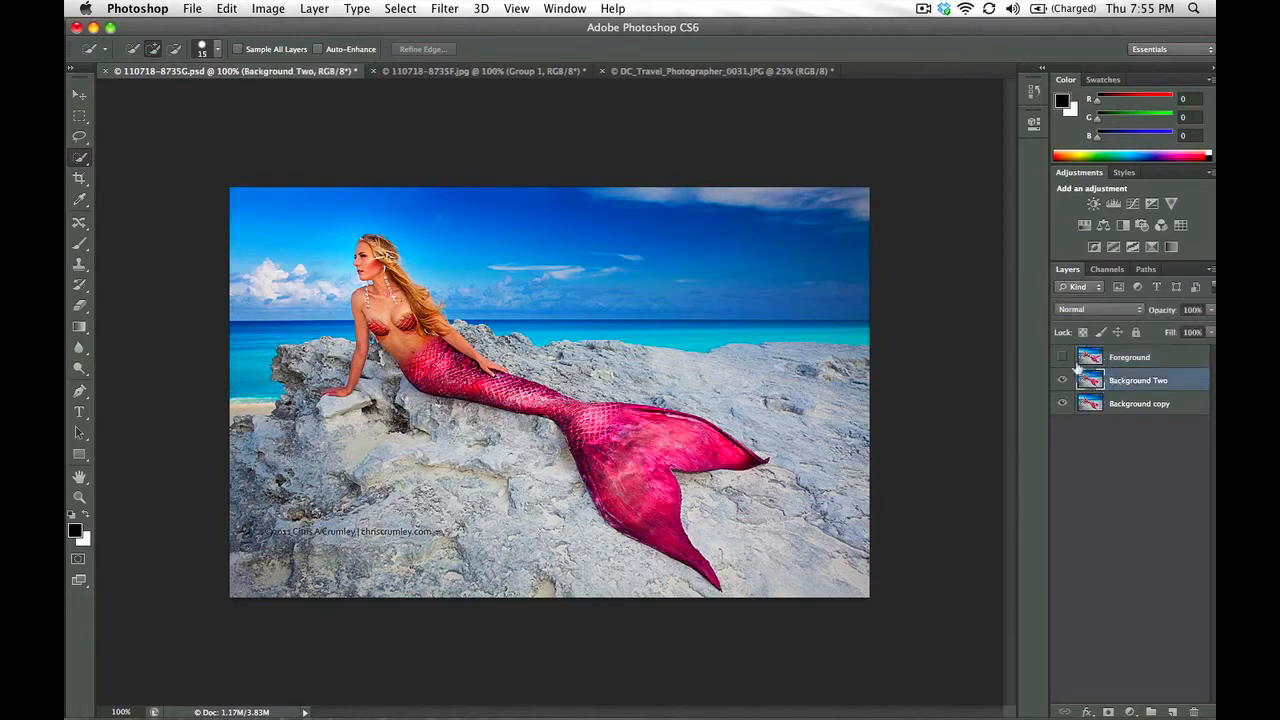
left_click(1063, 357)
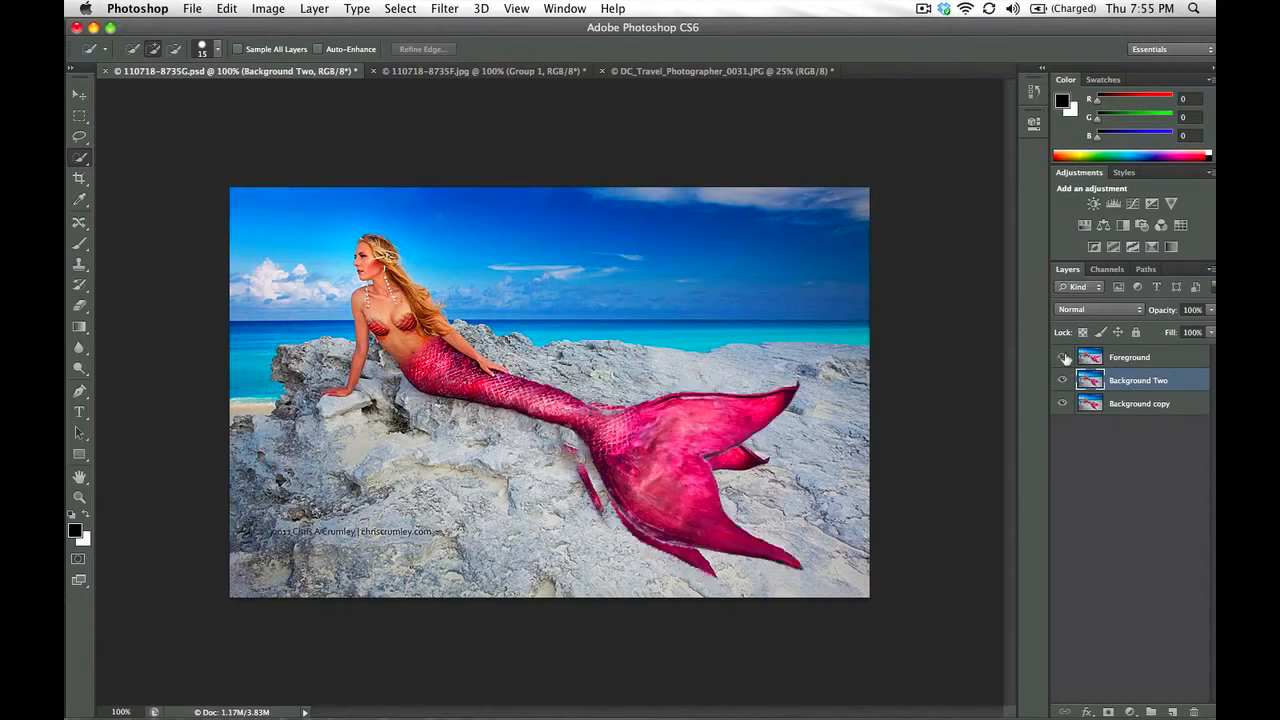
left_click(1063, 357)
left_click(1063, 357)
left_click(1063, 359)
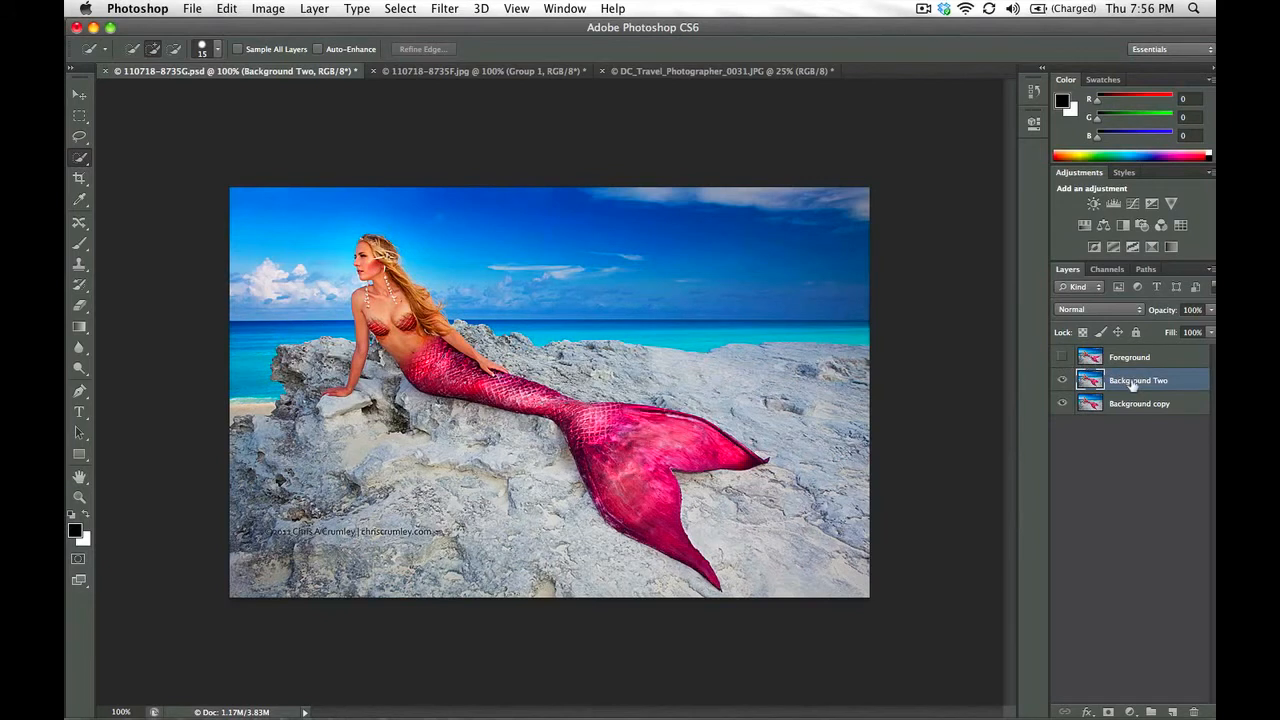
Lasso loosely around the mermaid's lower tail and fin on the Background Two layer
key("l")
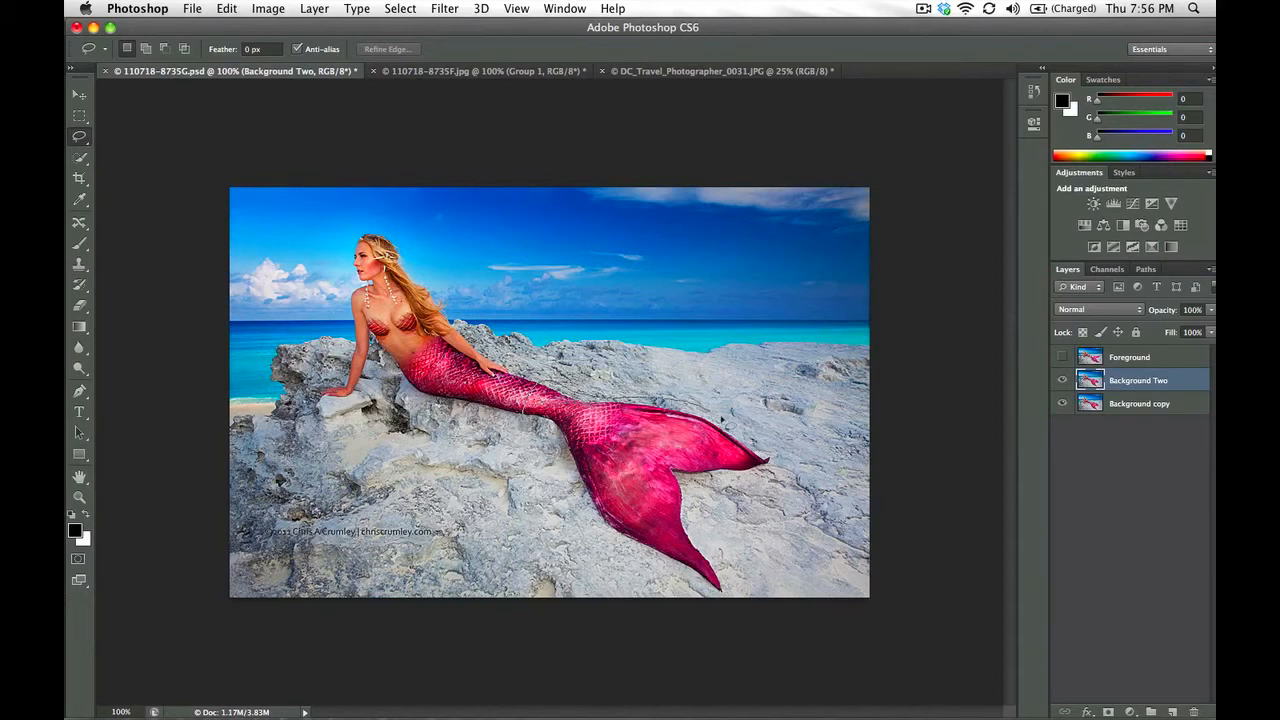
mouse_move(768, 458)
left_mouse_down()
mouse_move(775, 480)
mouse_move(686, 496)
mouse_move(730, 590)
mouse_move(716, 605)
mouse_move(596, 524)
mouse_move(546, 432)
left_mouse_up()
key("shift")
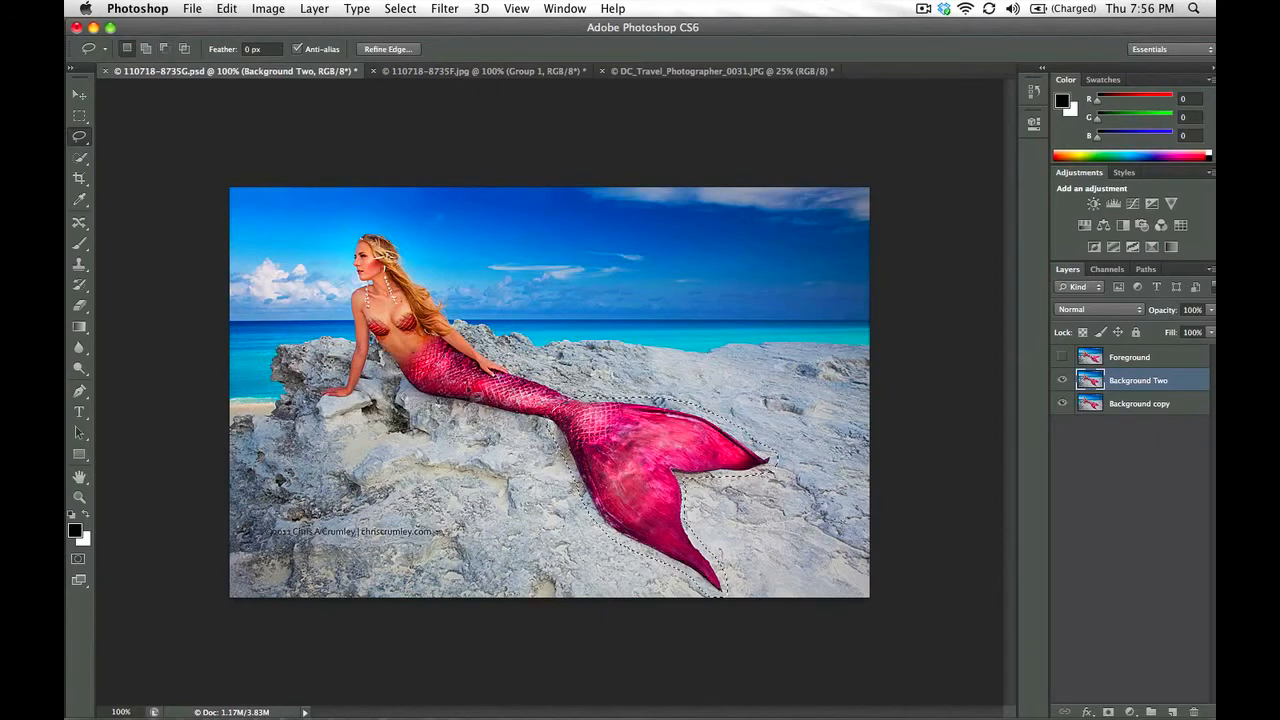
Try replacing the lassoed tail on Background Two with rock using a Content-Aware fill in Normal mode at 100% opacity
left_click(221, 8)
left_click(260, 275)
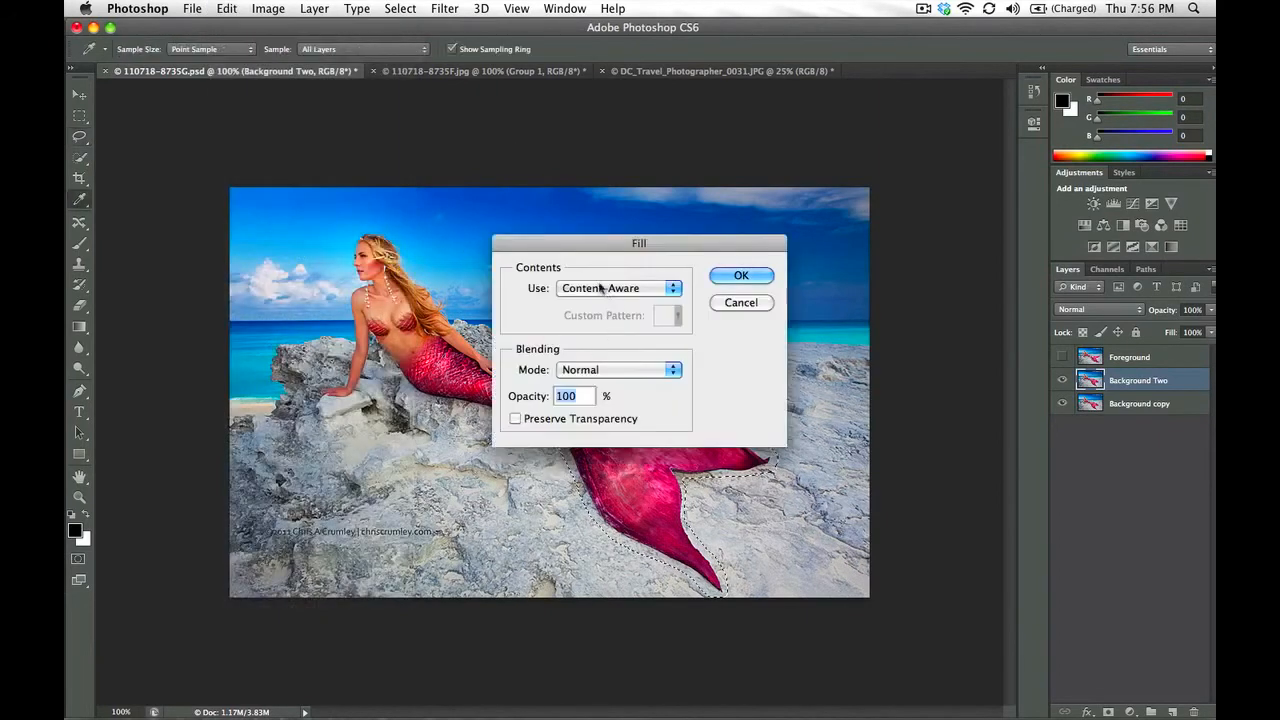
left_click(600, 288)
left_click(603, 288)
left_click(741, 275)
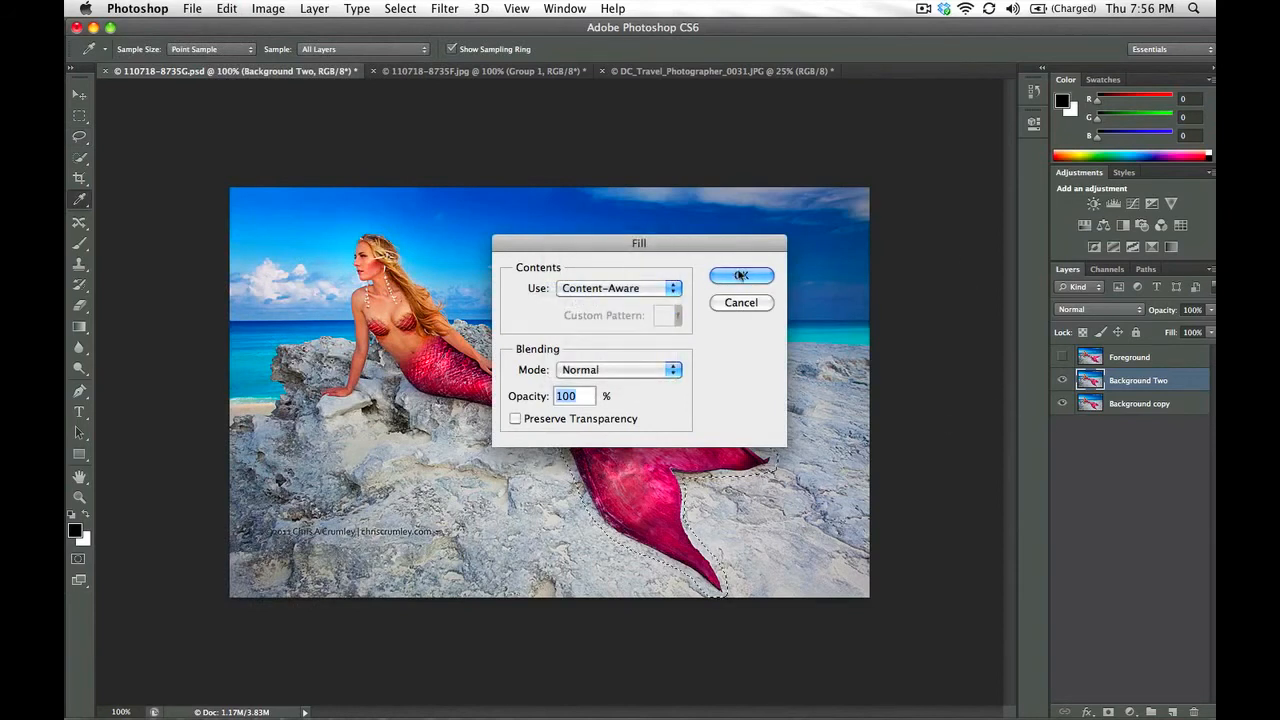
key("l")
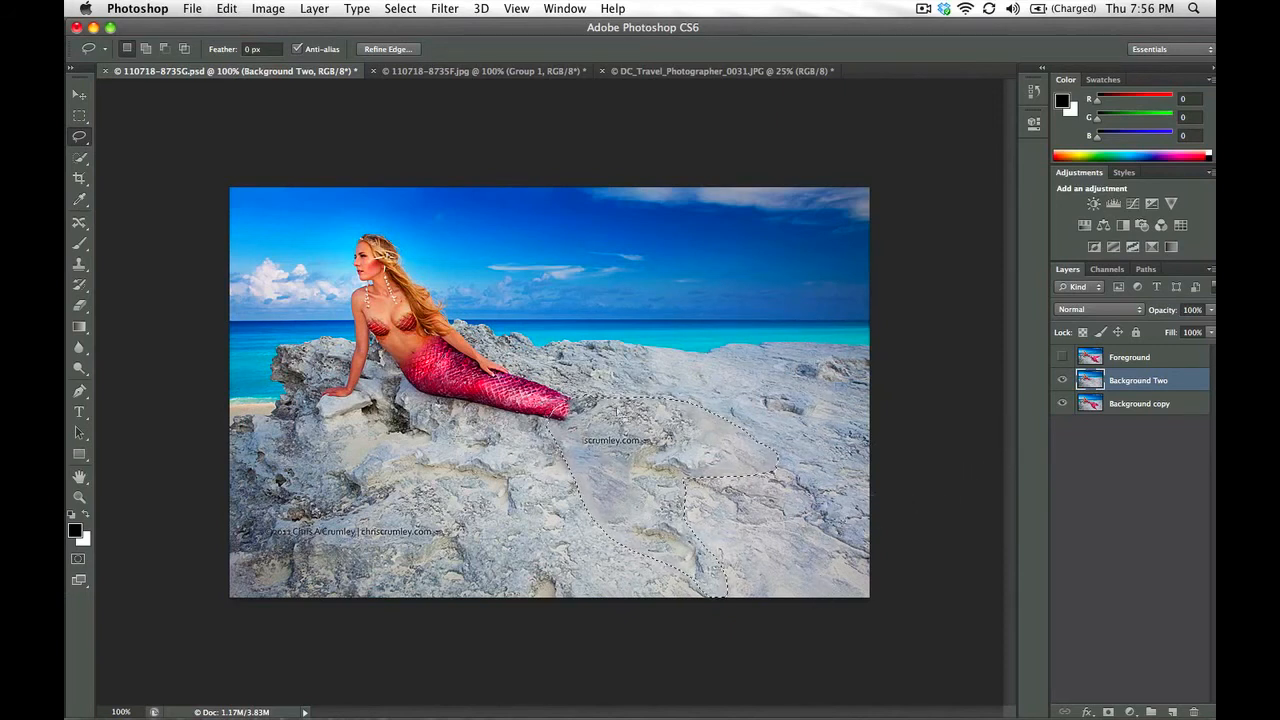
Try a second Content-Aware fill on the same tail selection, and undo both fills
left_click(227, 8)
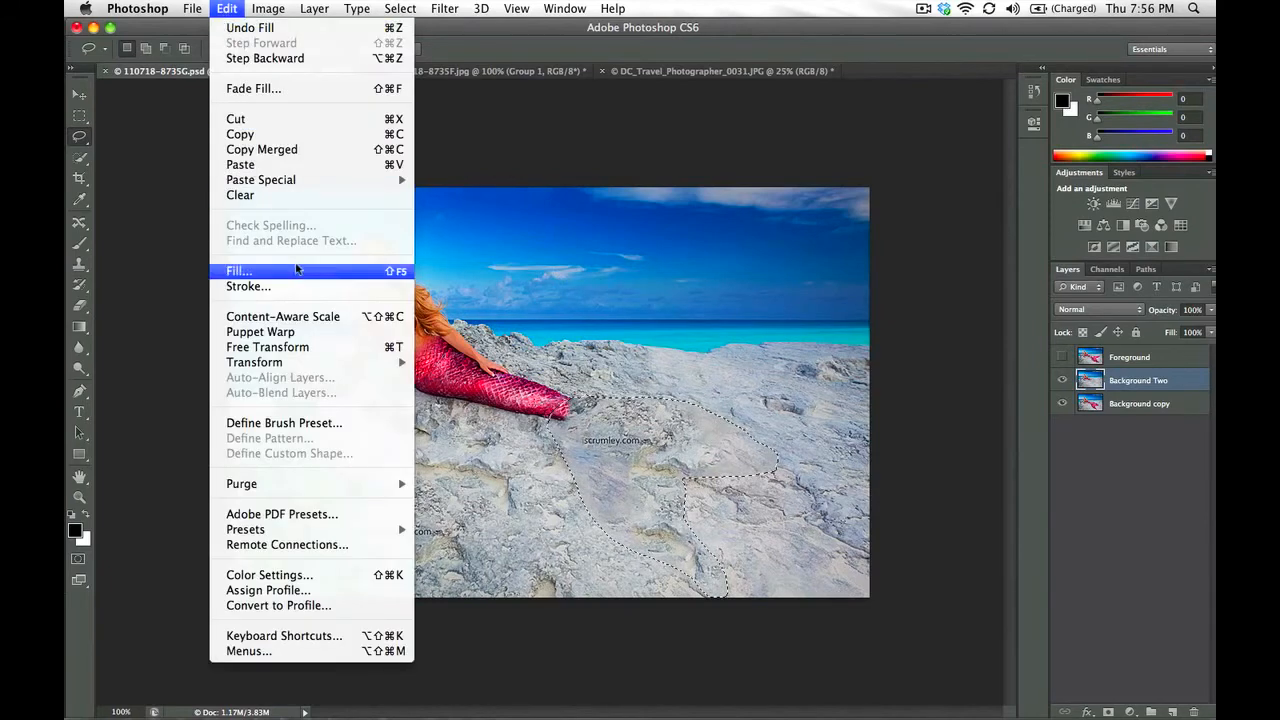
left_click(290, 271)
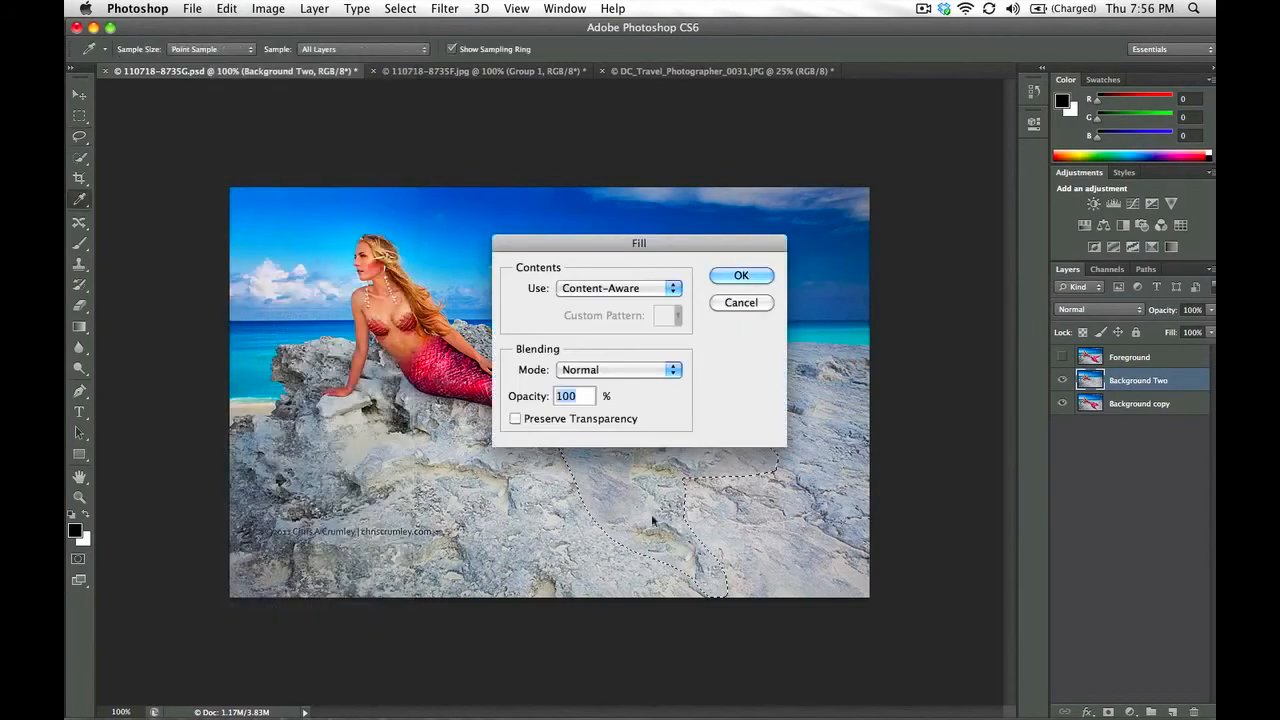
left_click(744, 275)
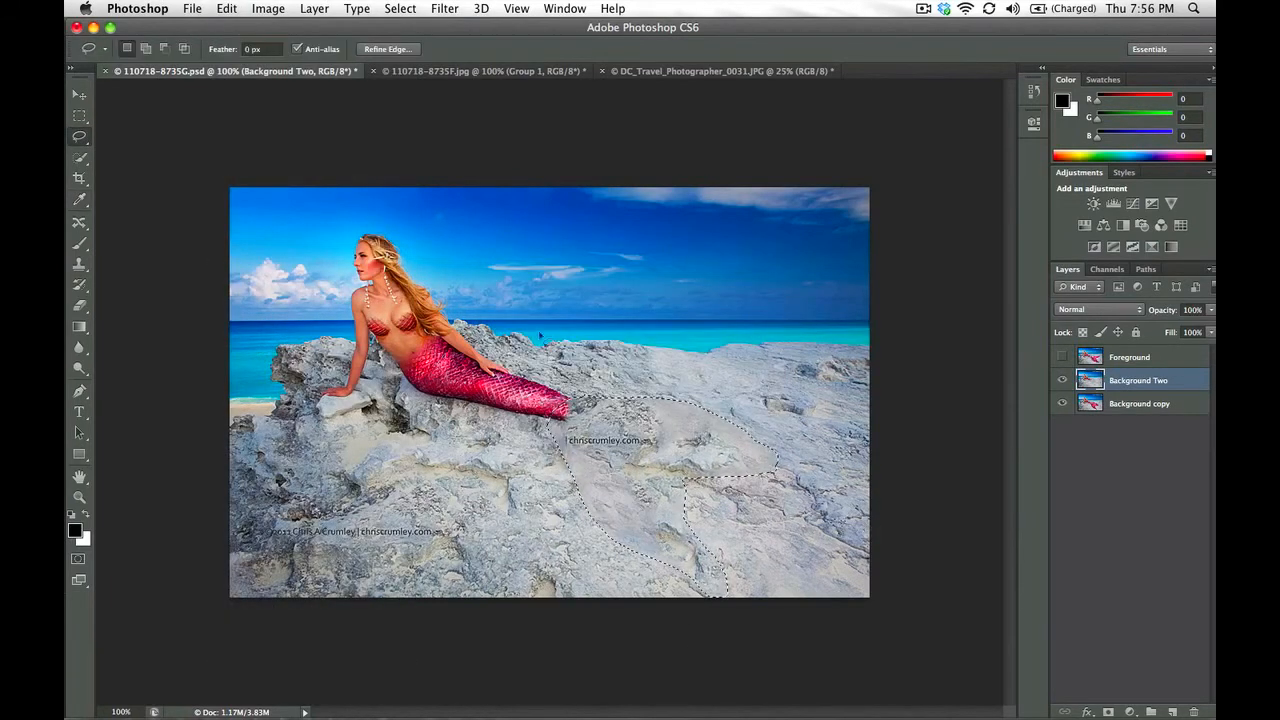
key("super+alt+z")
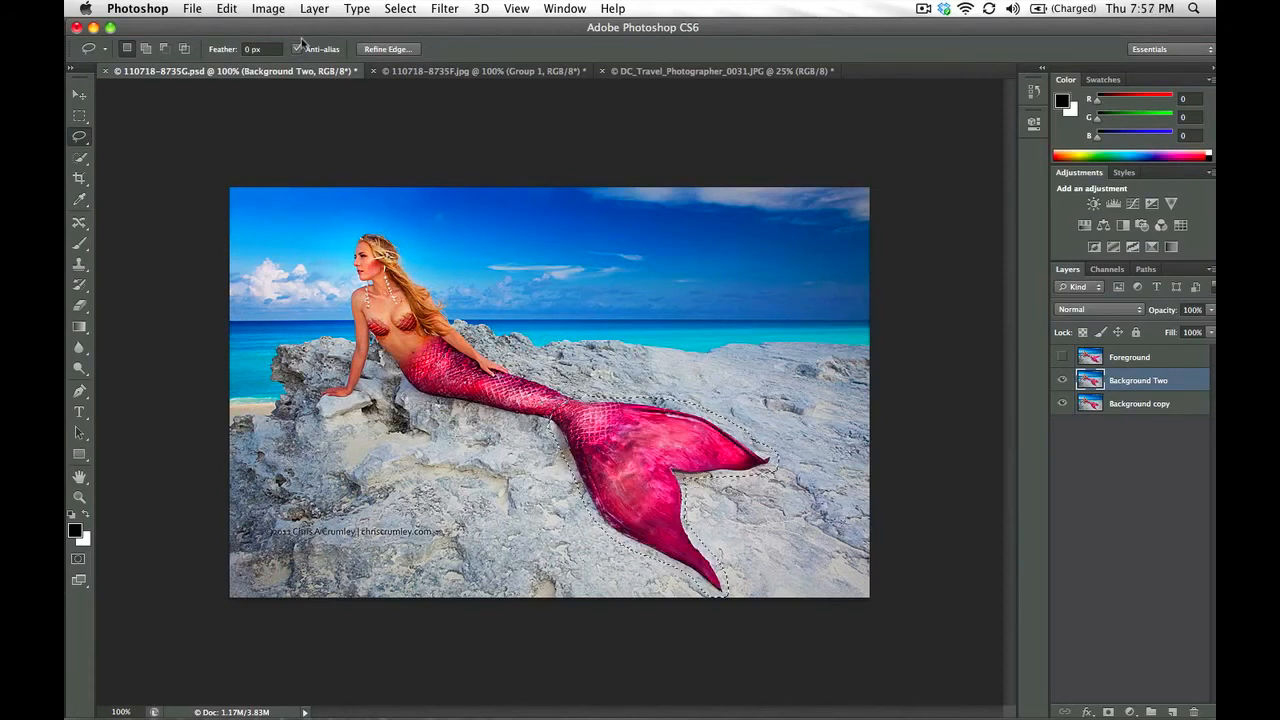
Fill the lassoed tail area on Background Two with Content-Aware contents and clear the selection
left_click(256, 8)
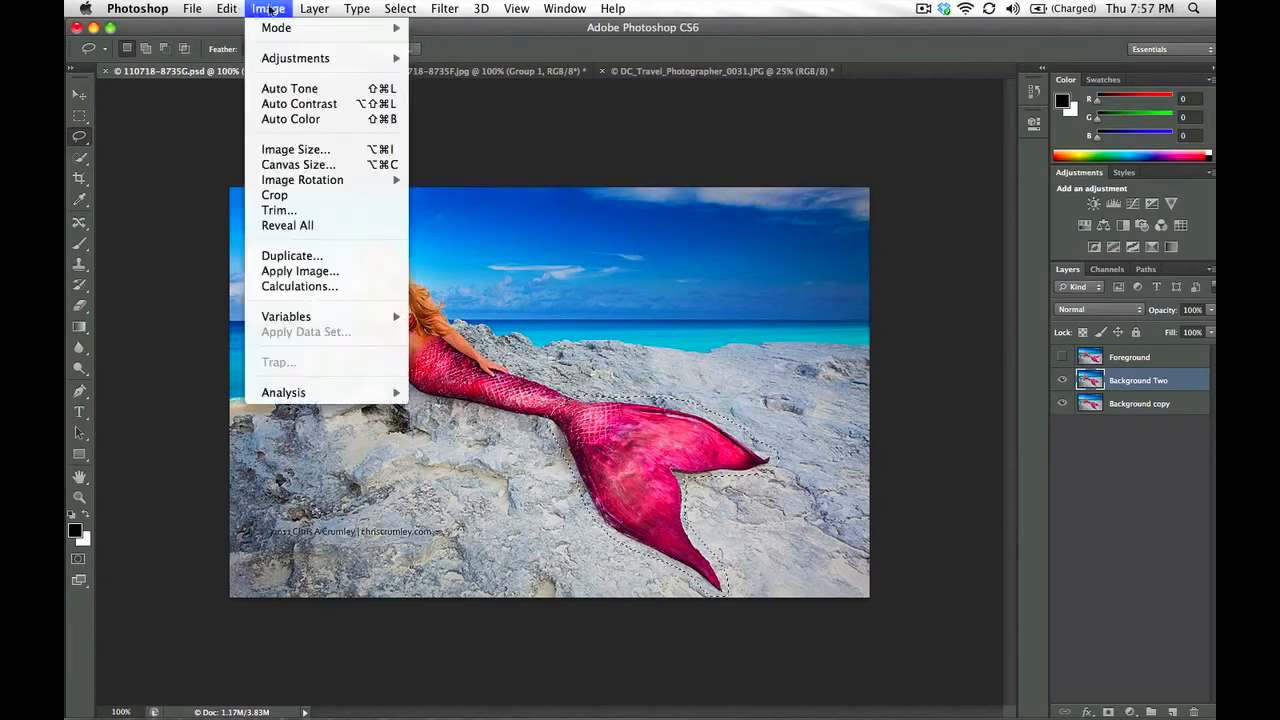
mouse_move(230, 8)
left_click(268, 275)
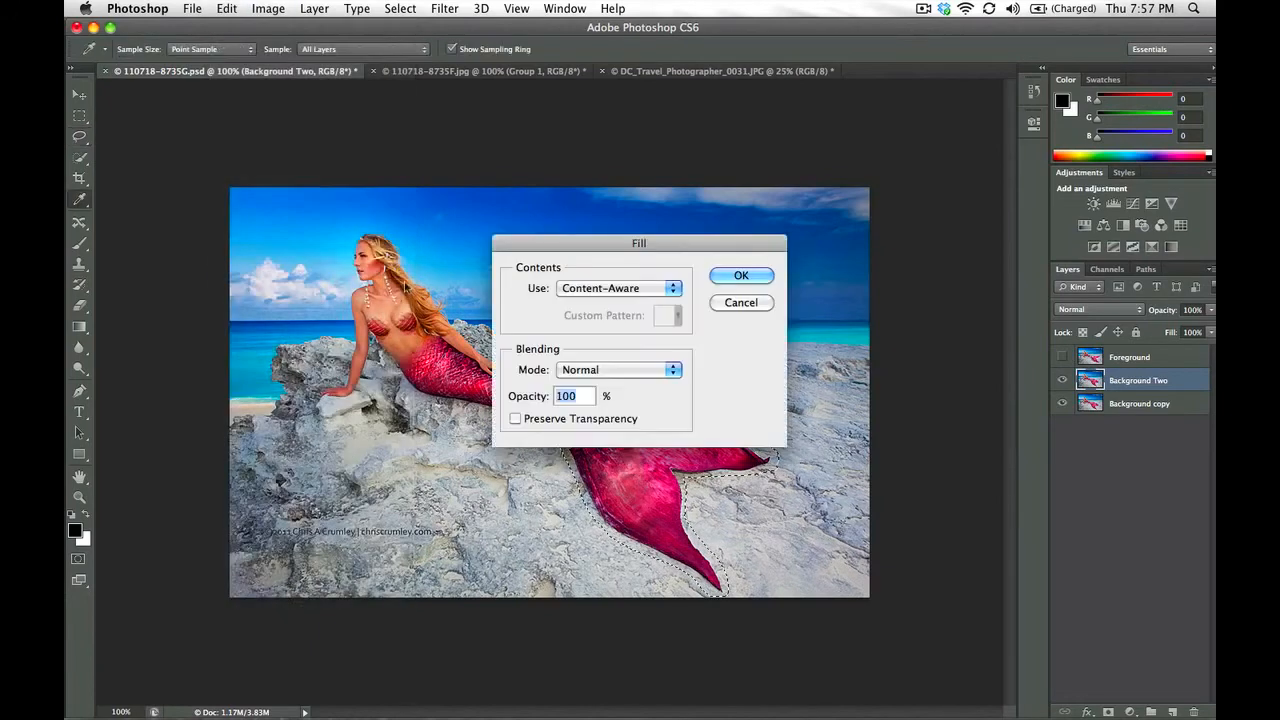
left_click(742, 276)
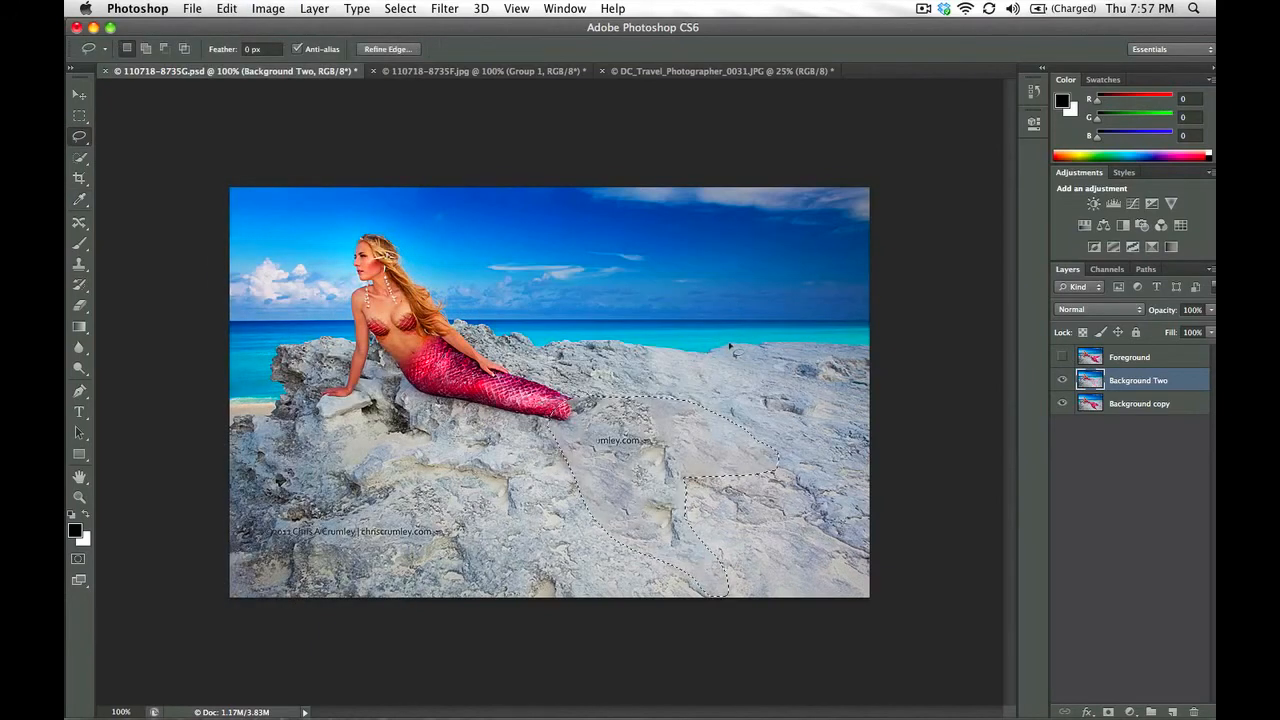
key("super+d")
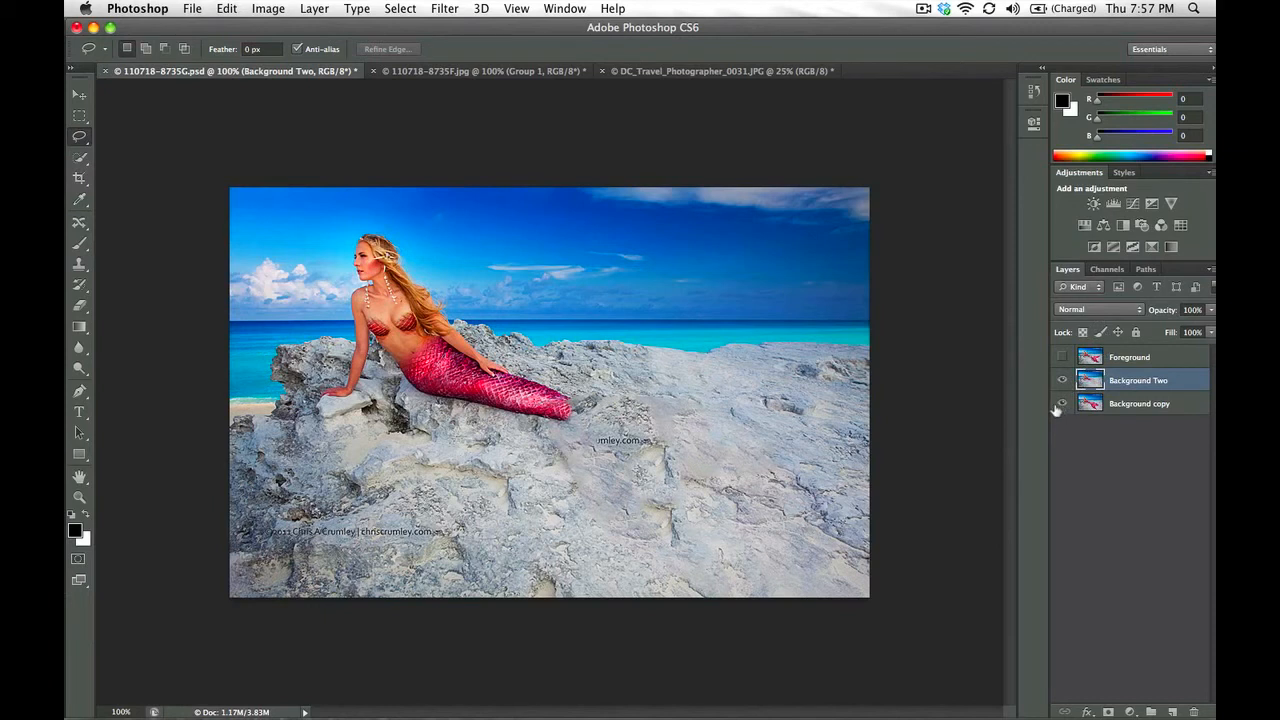
Toggle the Foreground layer's visibility to compare the extended tail with the filled rock, leaving Foreground hidden
left_click(1062, 357)
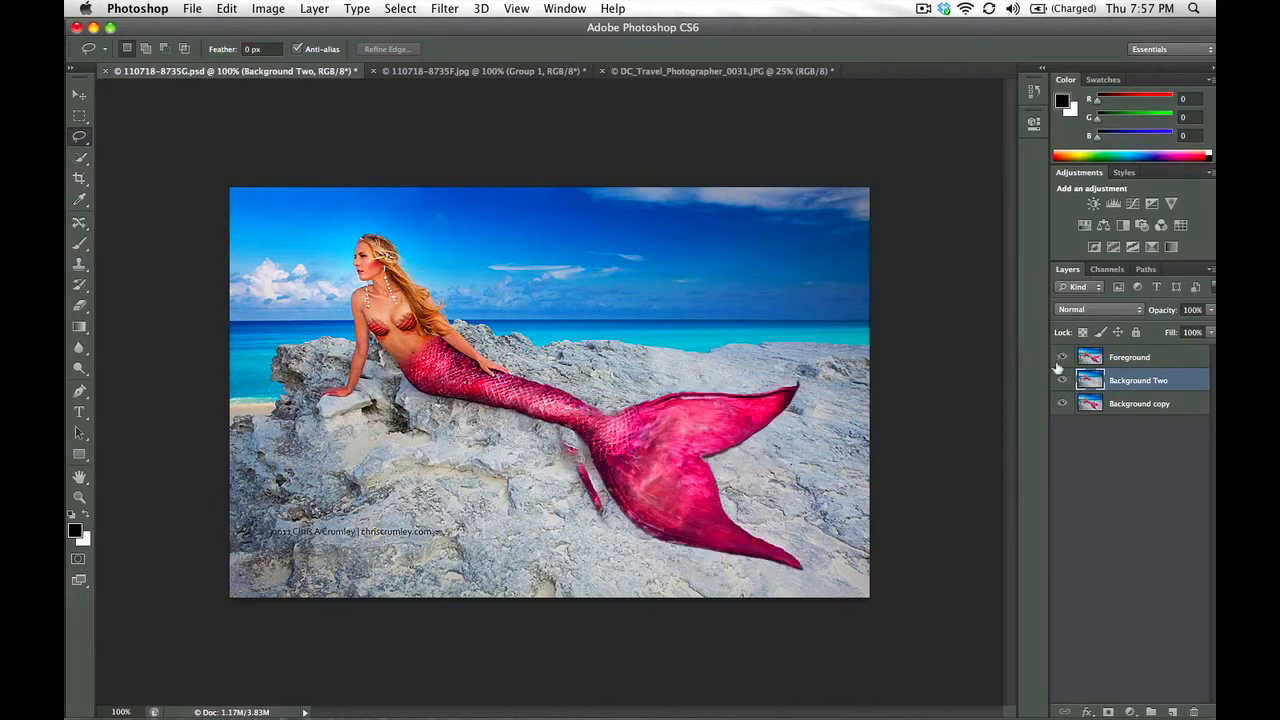
left_click(1063, 358)
left_click(1064, 358)
left_click(1065, 360)
left_click(1064, 360)
left_click(1064, 360)
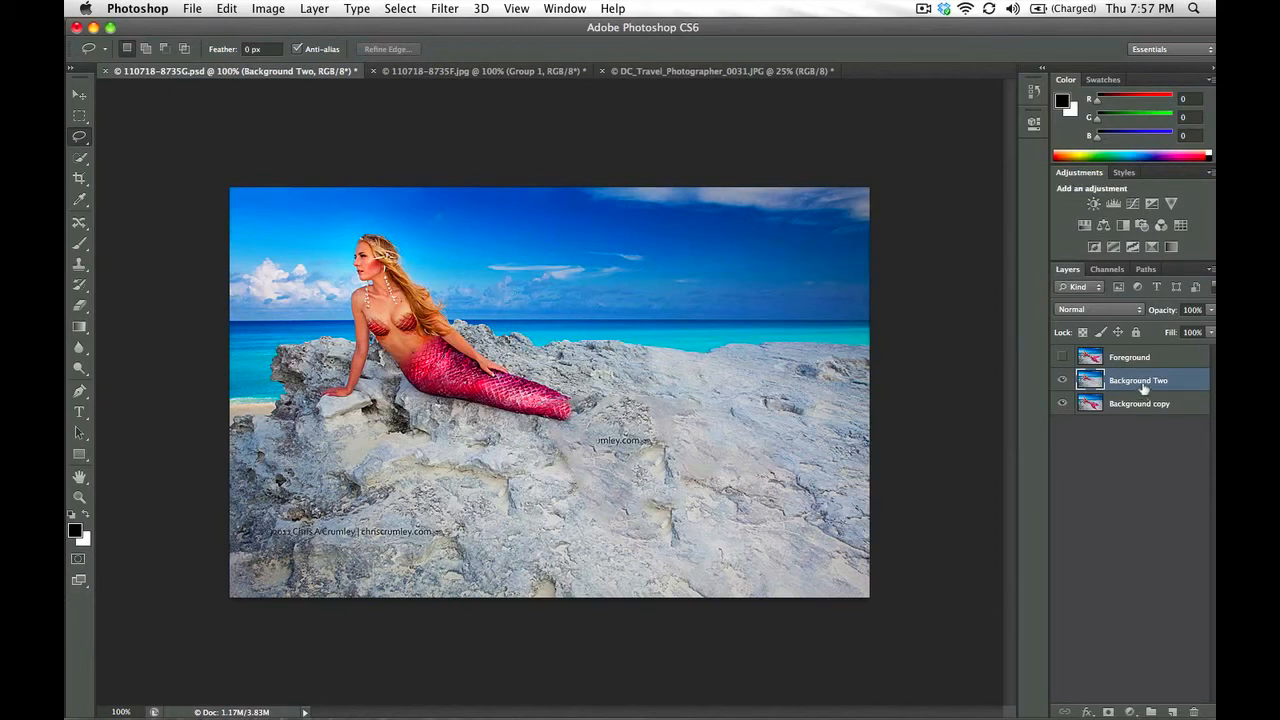
Remove the stray watermark fragment from the rock on Background Two with a 25 px Content-Aware Spot Healing Brush
left_click(79, 222)
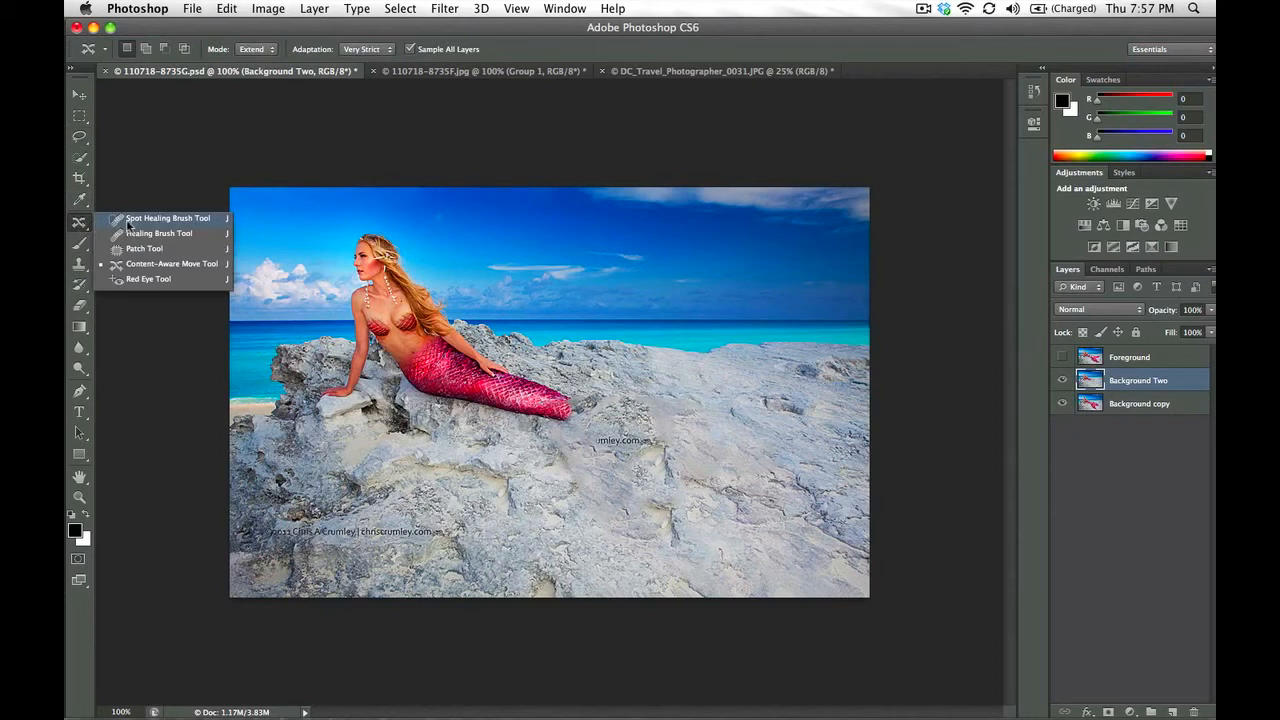
left_click(130, 219)
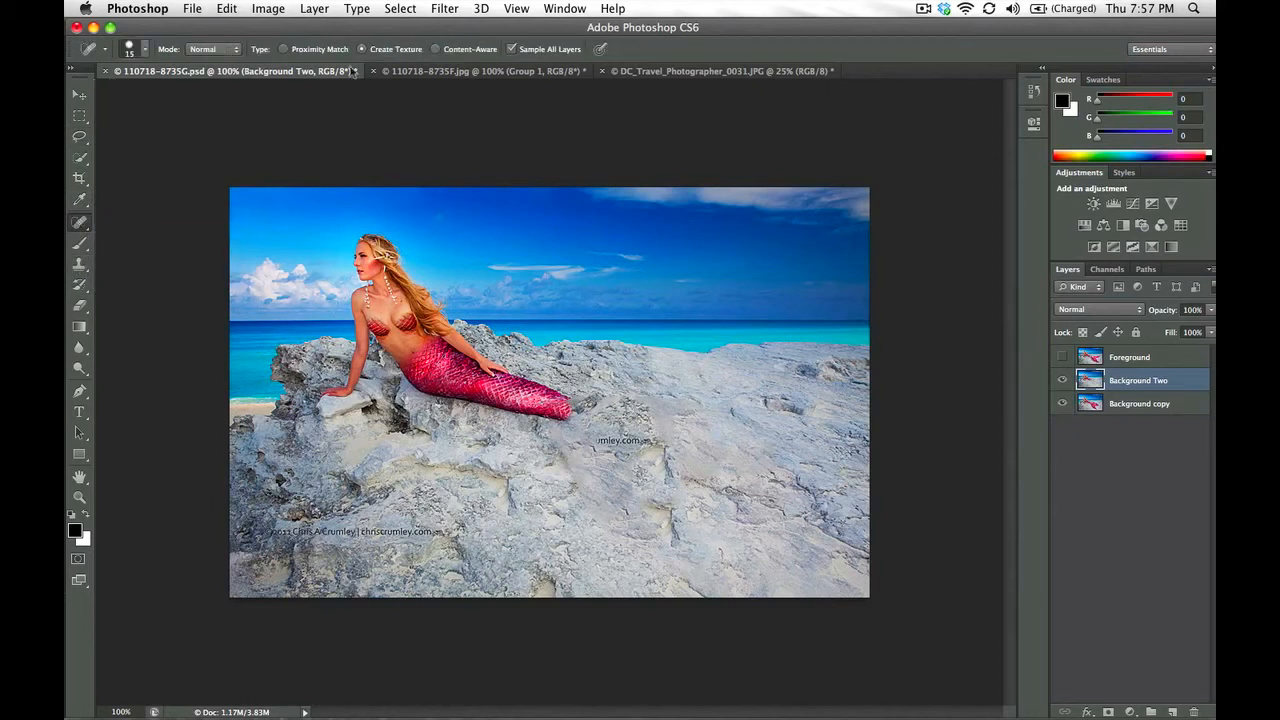
left_click(436, 49)
key("bracketright")
left_click(80, 222)
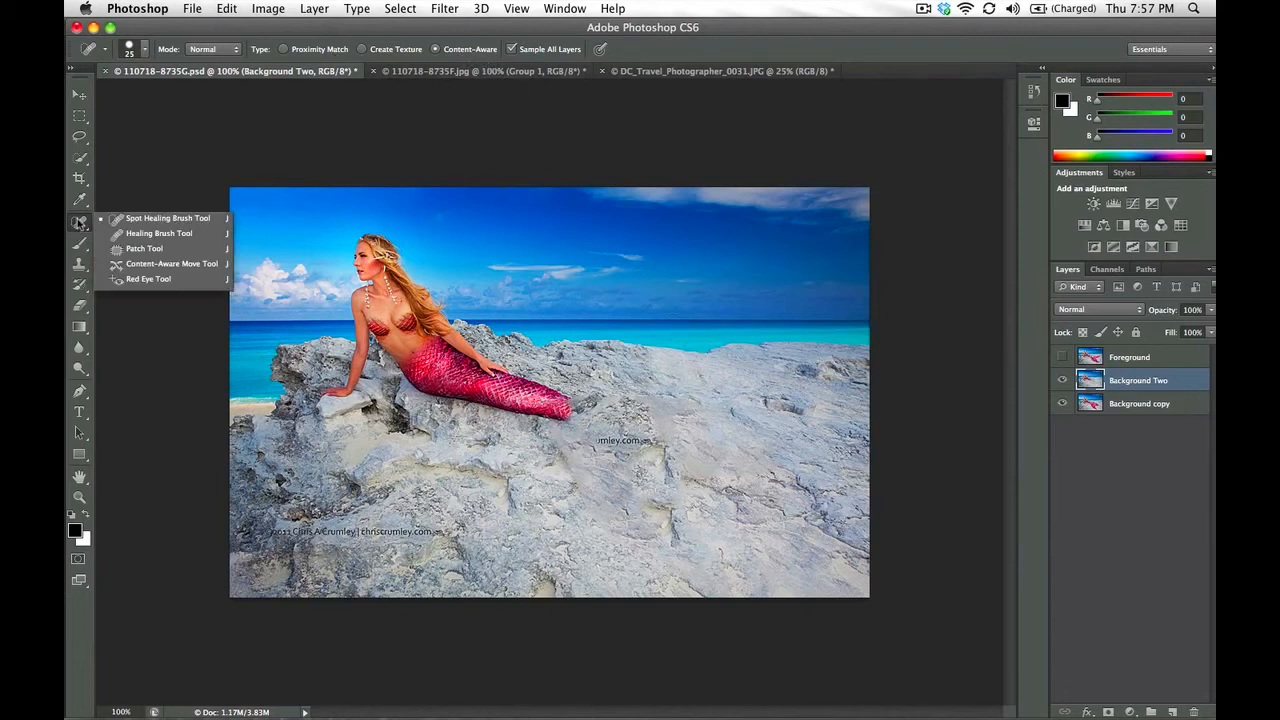
left_click(146, 220)
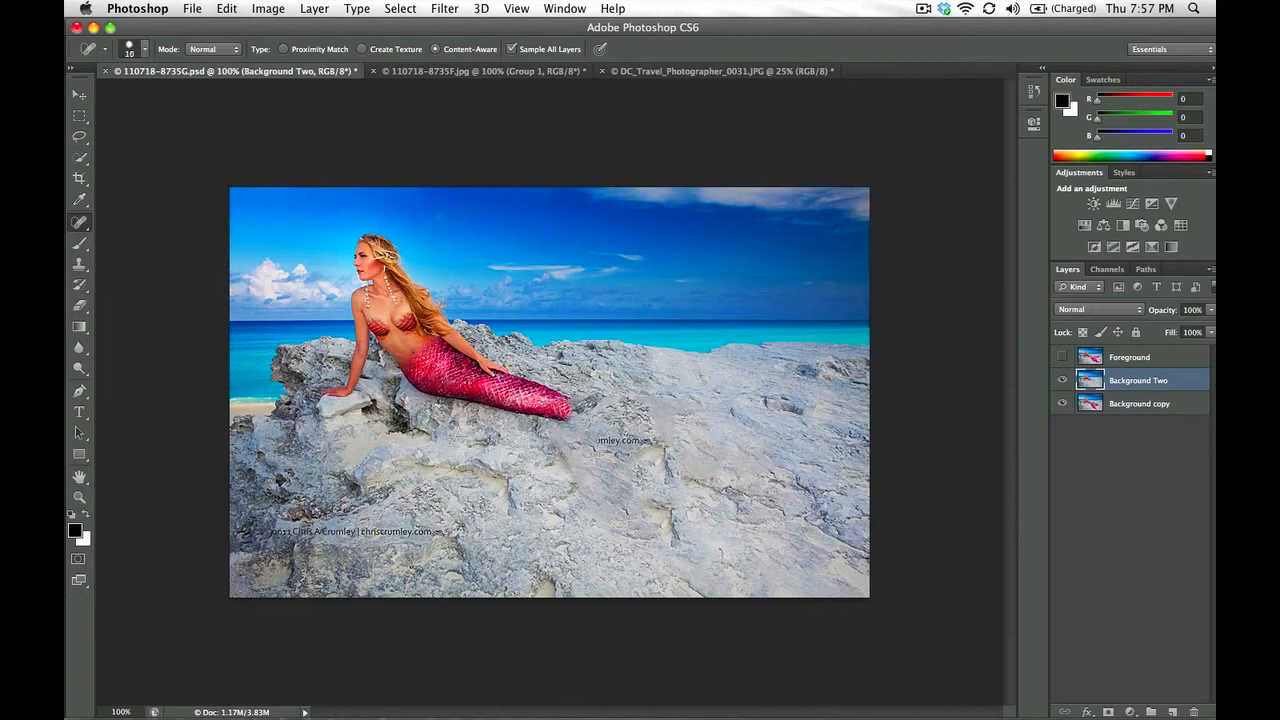
key("]")
mouse_move(666, 444)
left_mouse_down()
mouse_move(669, 487)
mouse_move(664, 444)
mouse_move(600, 440)
left_mouse_up()
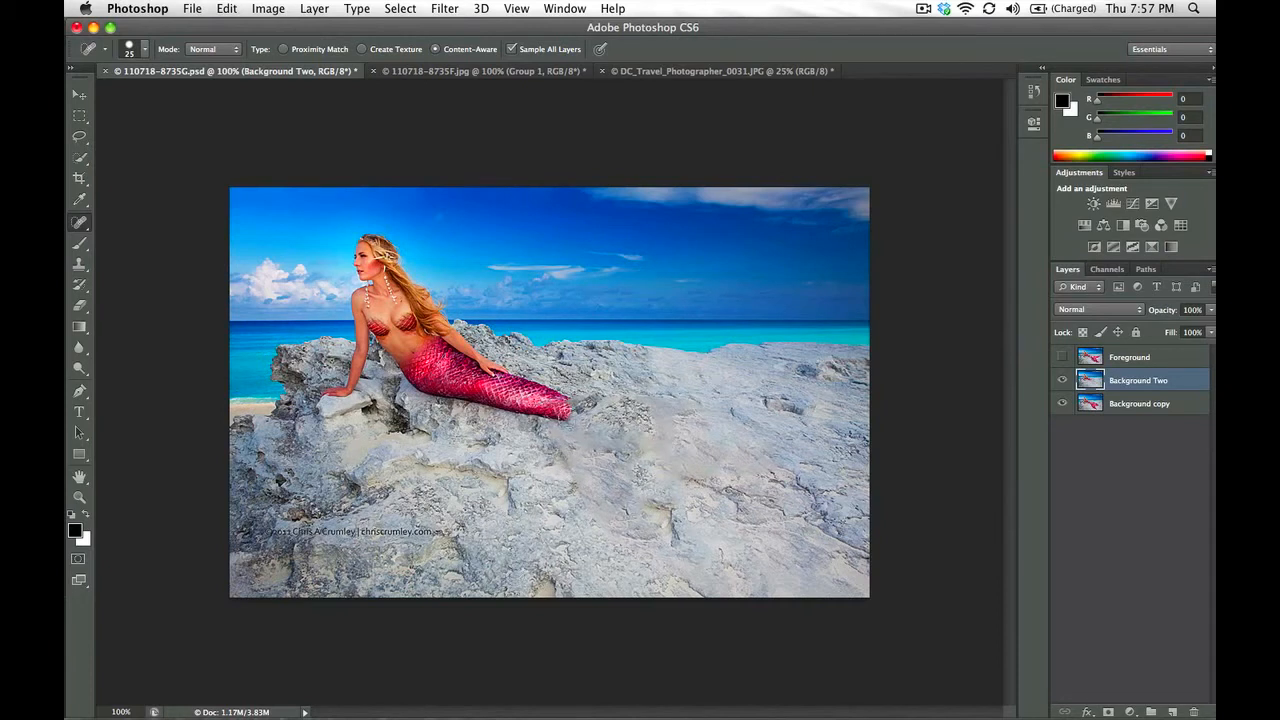
Heal the diagonal seam below the tail and the rock patch beside it, enlarging the Content-Aware healing brush to 35 px
left_click_drag(580, 471, 604, 512)
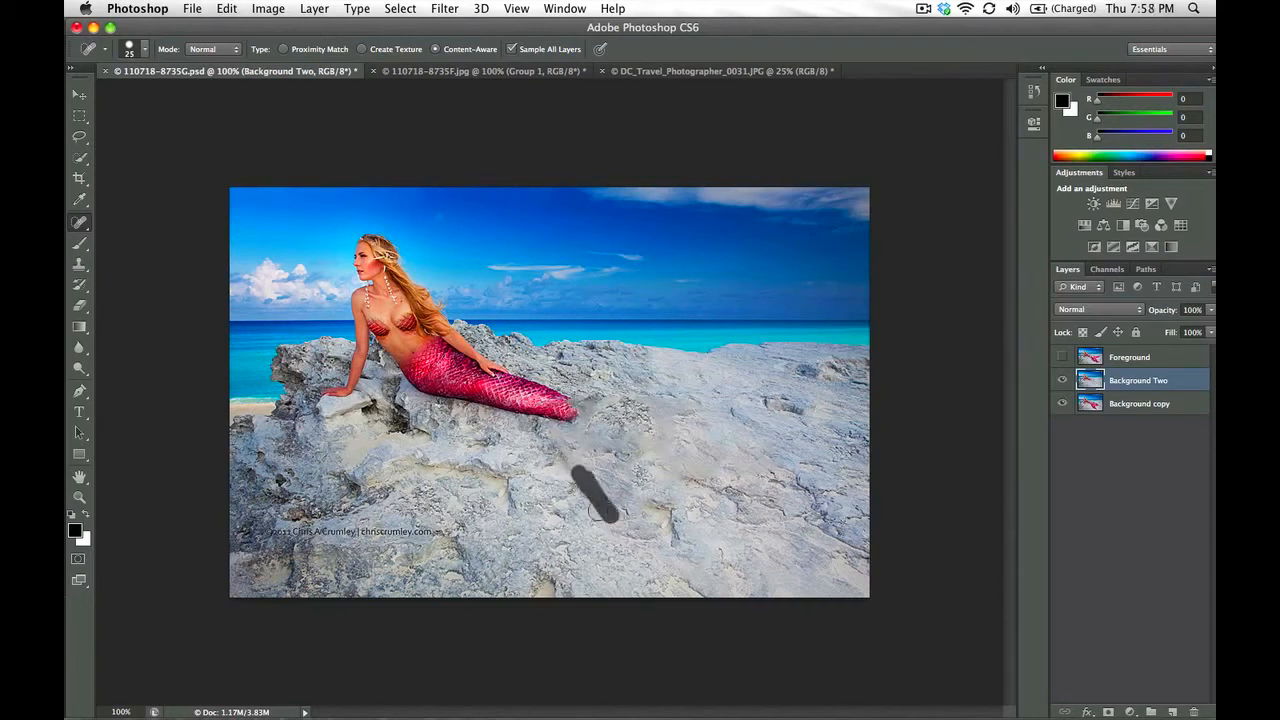
key("bracketright")
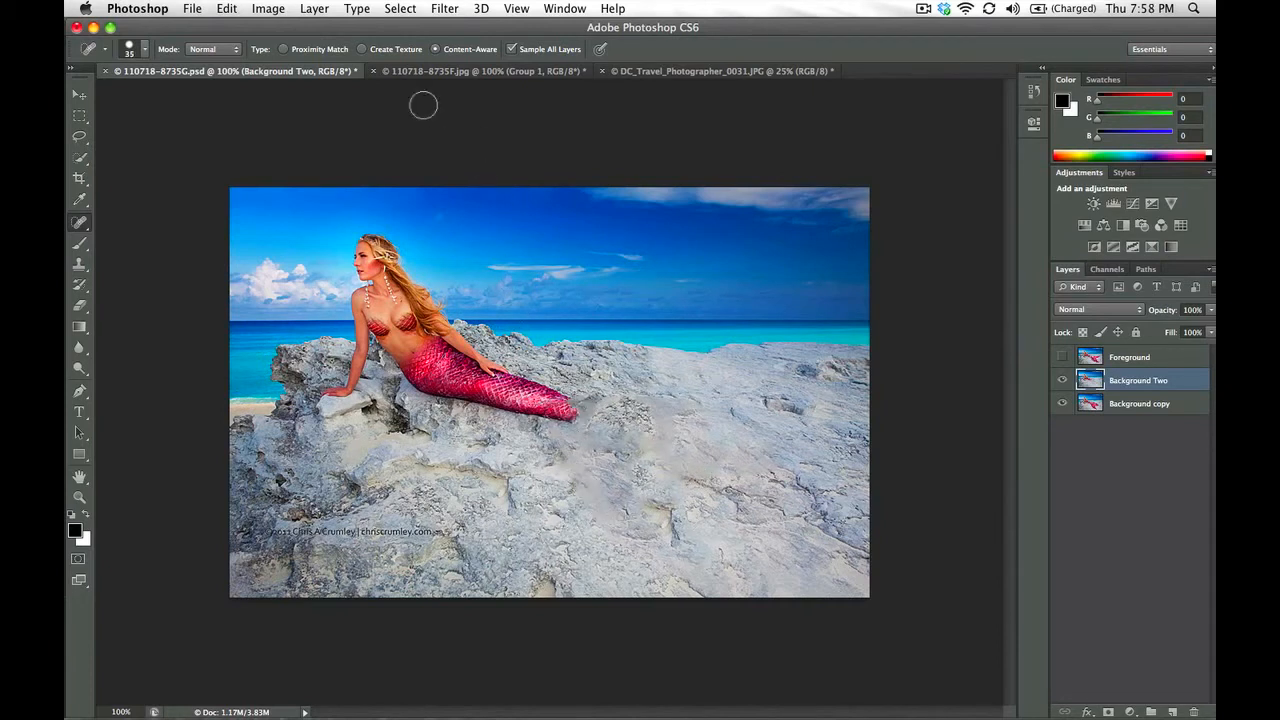
mouse_move(692, 454)
left_mouse_down()
mouse_move(668, 482)
mouse_move(712, 462)
mouse_move(688, 432)
mouse_move(652, 420)
left_mouse_up()
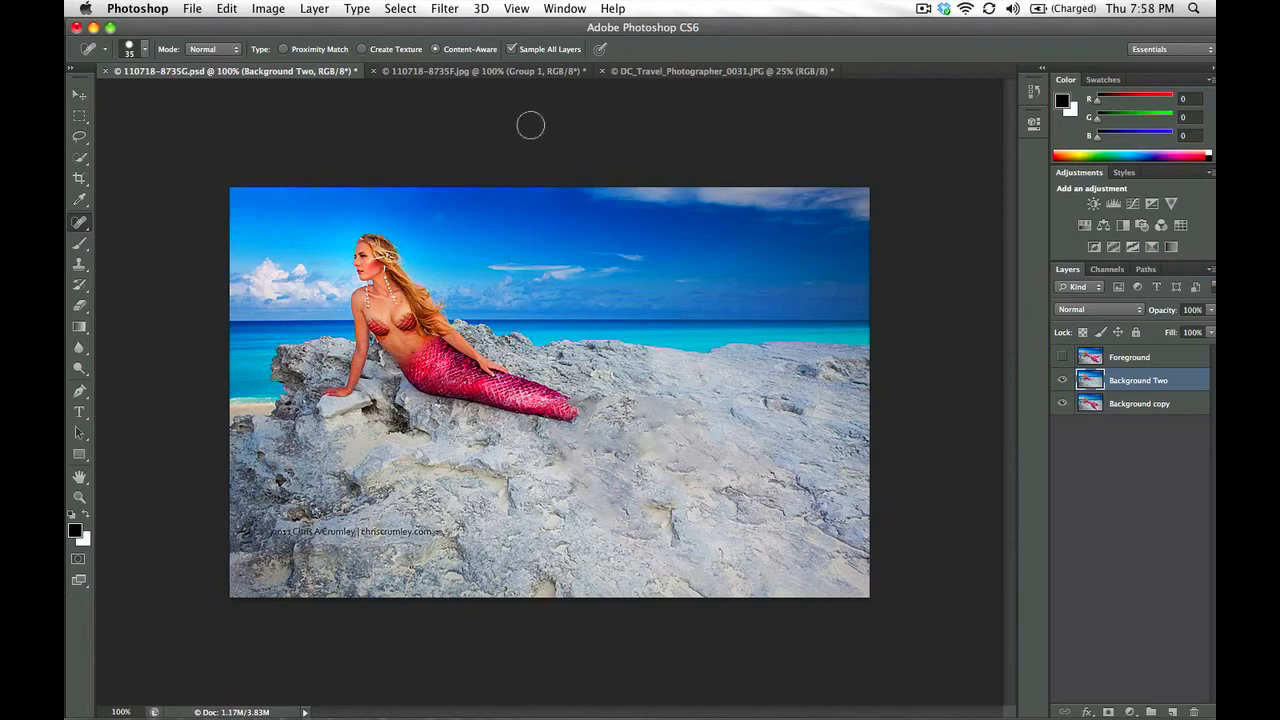
Blend the smeared rock below and beside the tail using the Spot Healing Brush in Create Texture mode at 25 px
left_click(363, 50)
key("bracketleft")
key("bracketleft")
key("bracketleft")
key("bracketright")
key("bracketright")
mouse_move(595, 440)
left_mouse_down()
mouse_move(645, 458)
mouse_move(570, 426)
mouse_move(578, 473)
mouse_move(612, 516)
left_mouse_up()
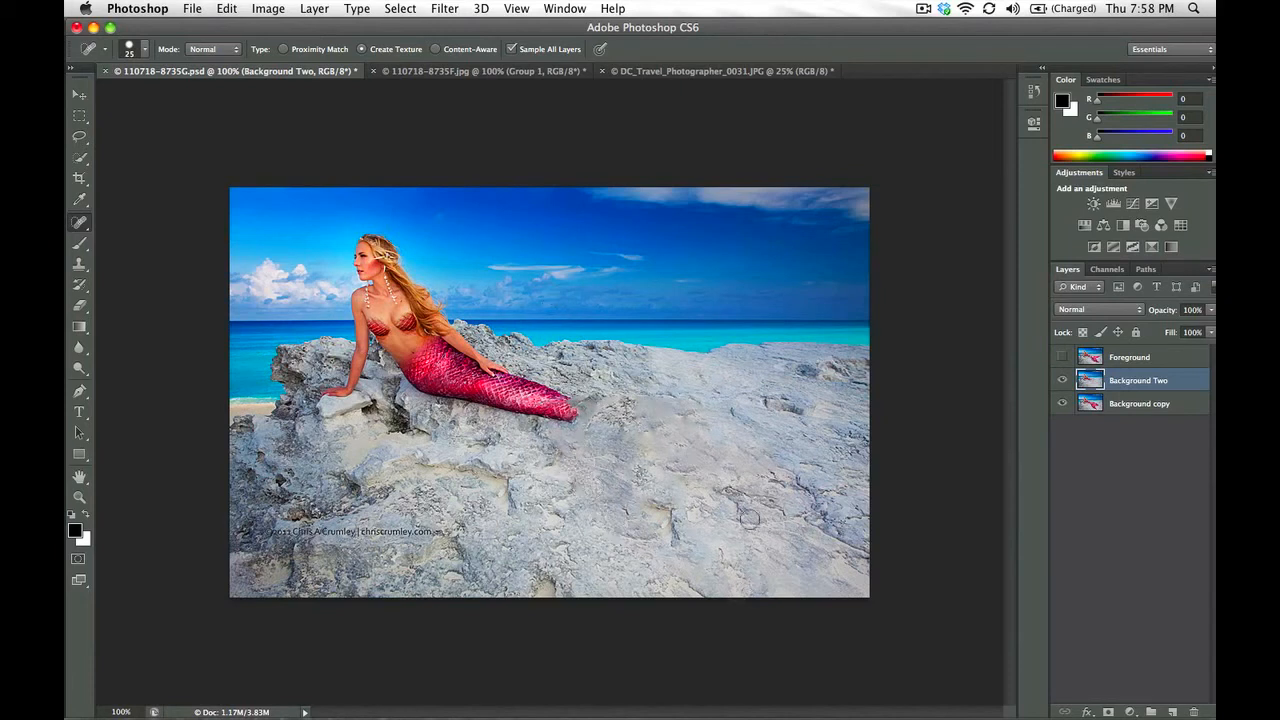
mouse_move(704, 462)
left_mouse_down()
mouse_move(642, 408)
mouse_move(661, 404)
mouse_move(652, 416)
mouse_move(637, 391)
mouse_move(556, 432)
left_mouse_up()
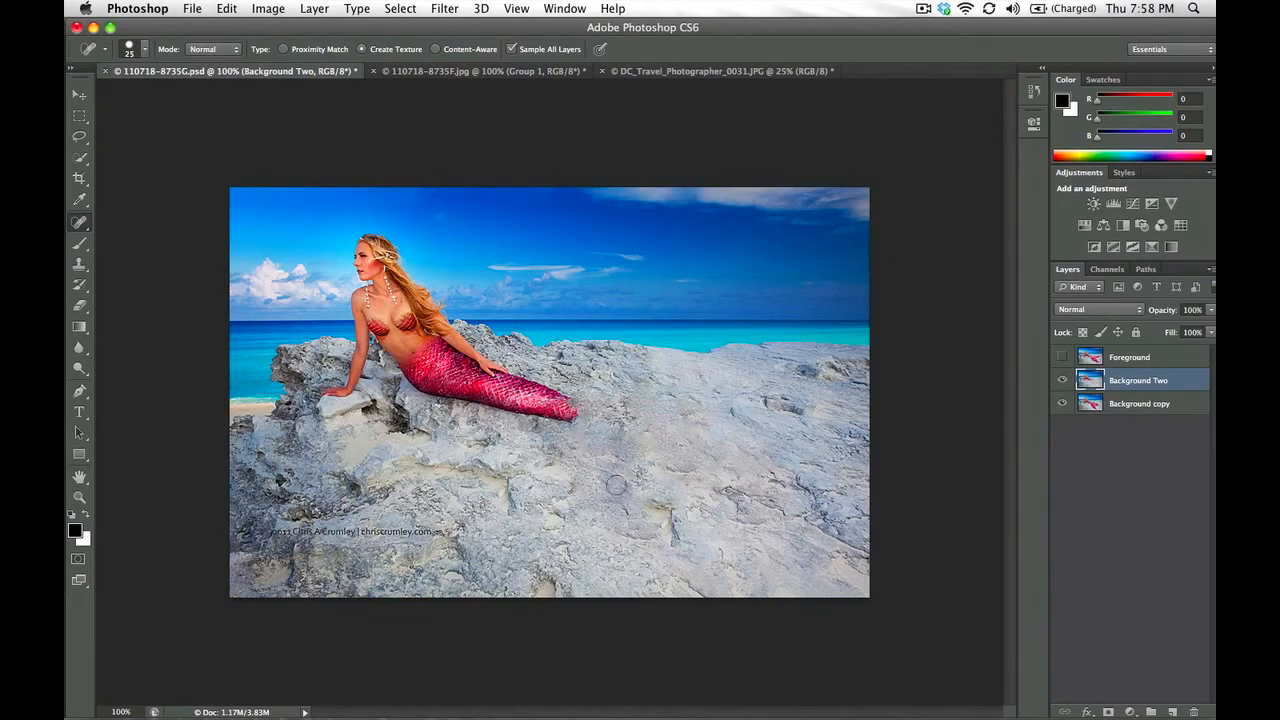
mouse_move(656, 476)
left_mouse_down()
mouse_move(687, 425)
mouse_move(662, 440)
left_mouse_up()
Show the Foreground layer and heal away the leftover sliver of old tail on it with a 20 px brush
left_click(1062, 357)
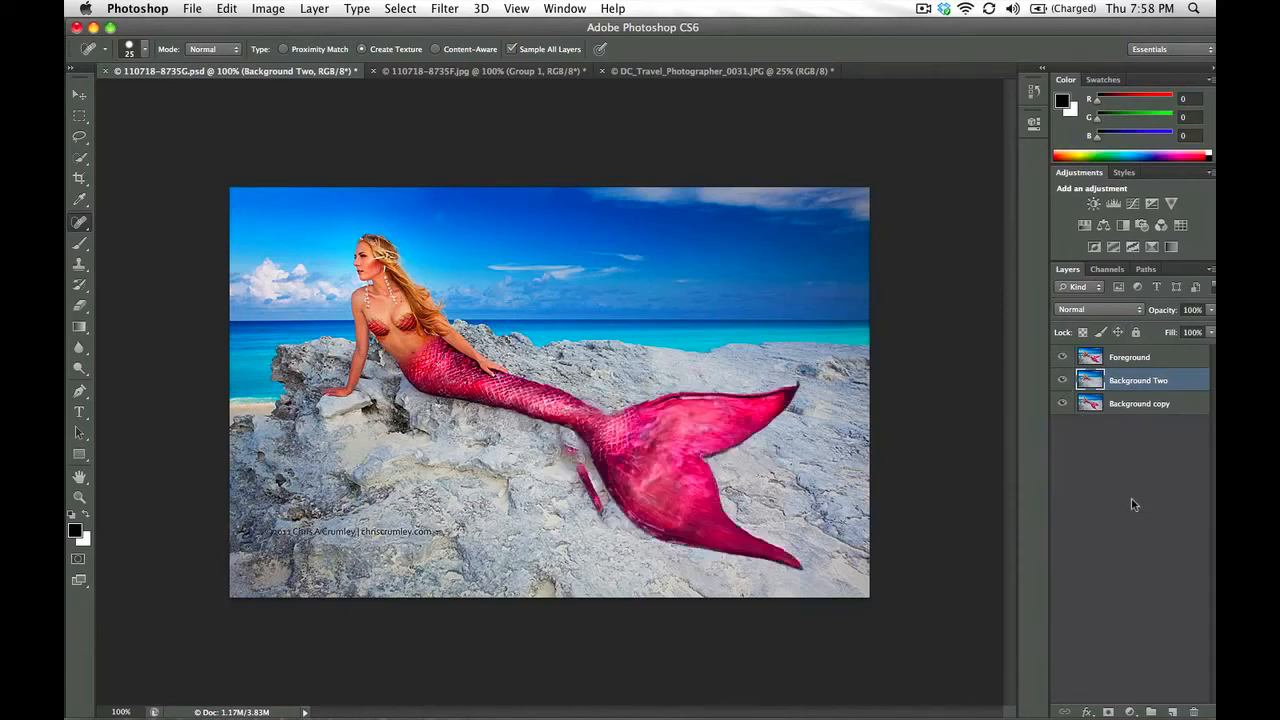
left_click(1122, 358)
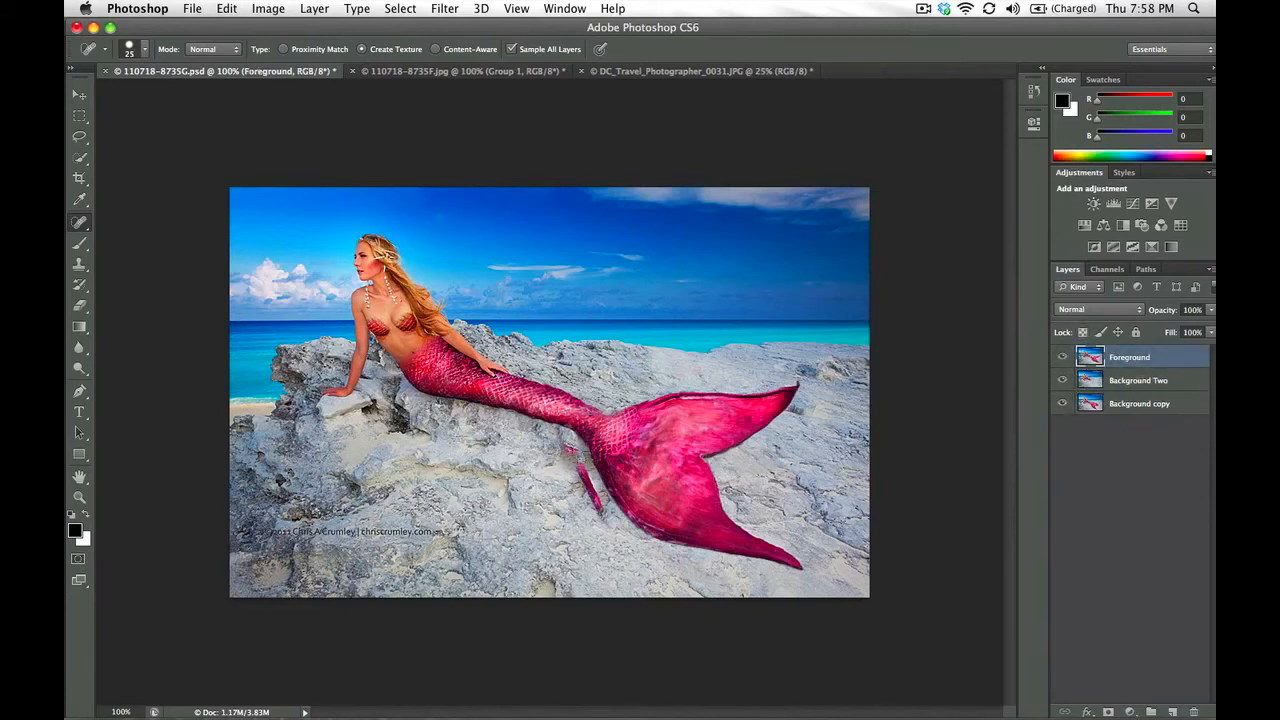
key("bracketleft")
left_click_drag(566, 446, 605, 526)
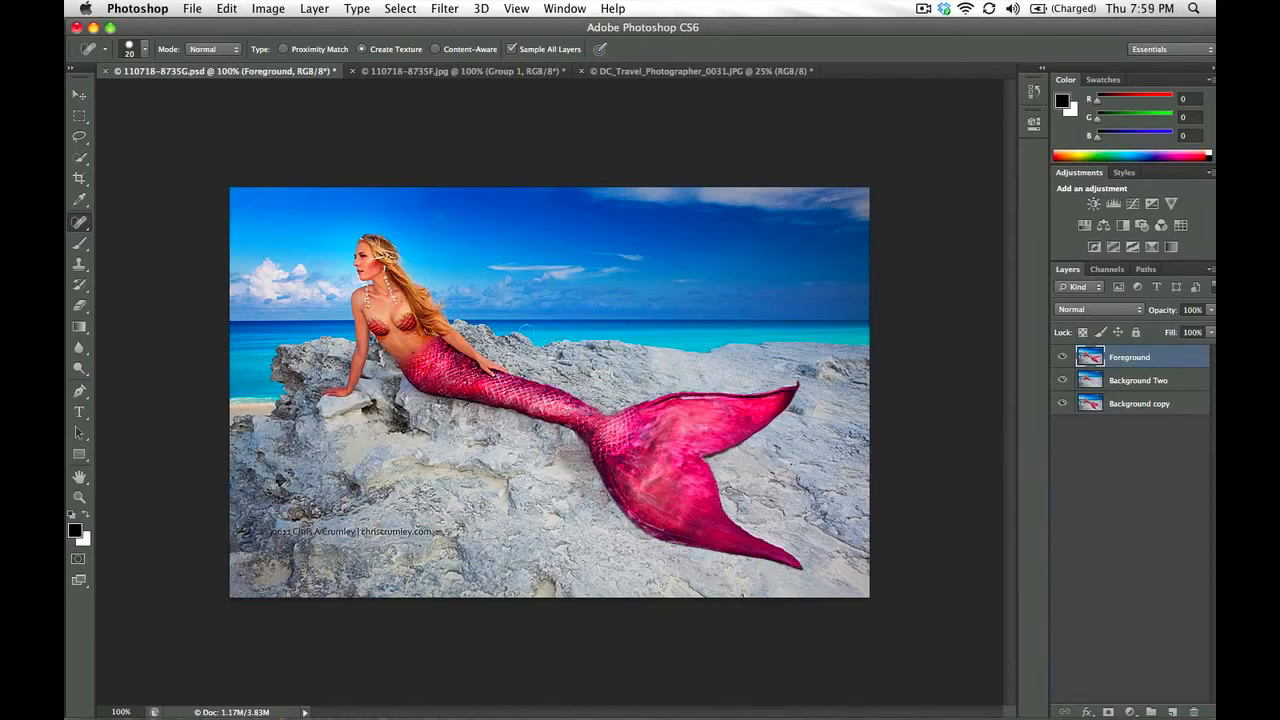
Heal the remaining blemish on the rock just below the tail's narrow section on the Foreground layer
left_click(1150, 380)
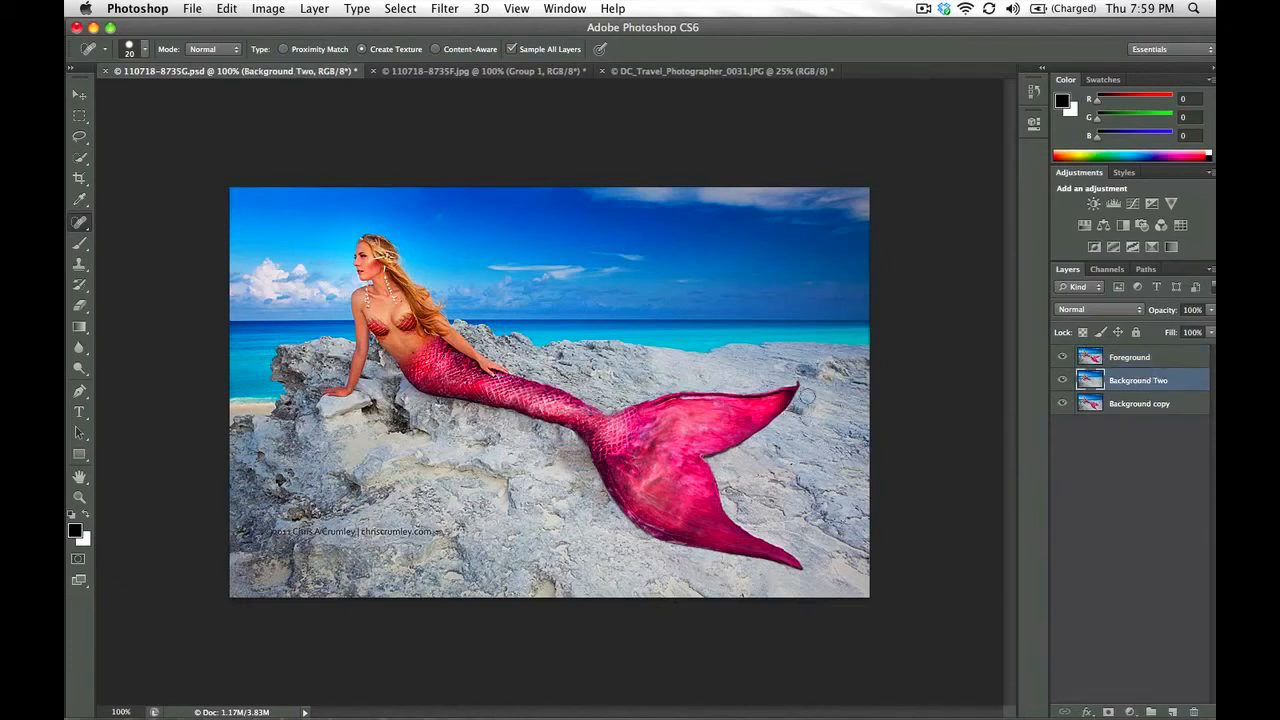
left_click(1117, 358)
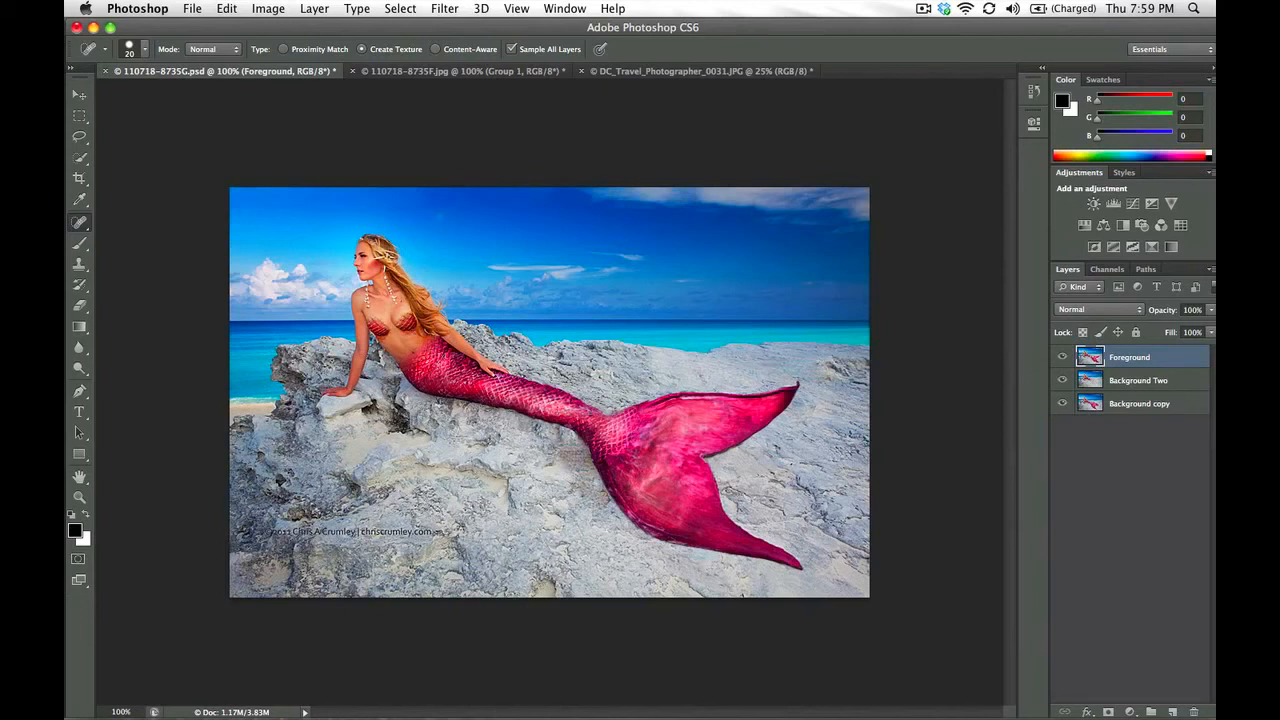
left_click_drag(561, 459, 578, 472)
Add a new layer above Foreground and retouch around the tail with the Clone Stamp, sampling Current & Below
left_click(1172, 712)
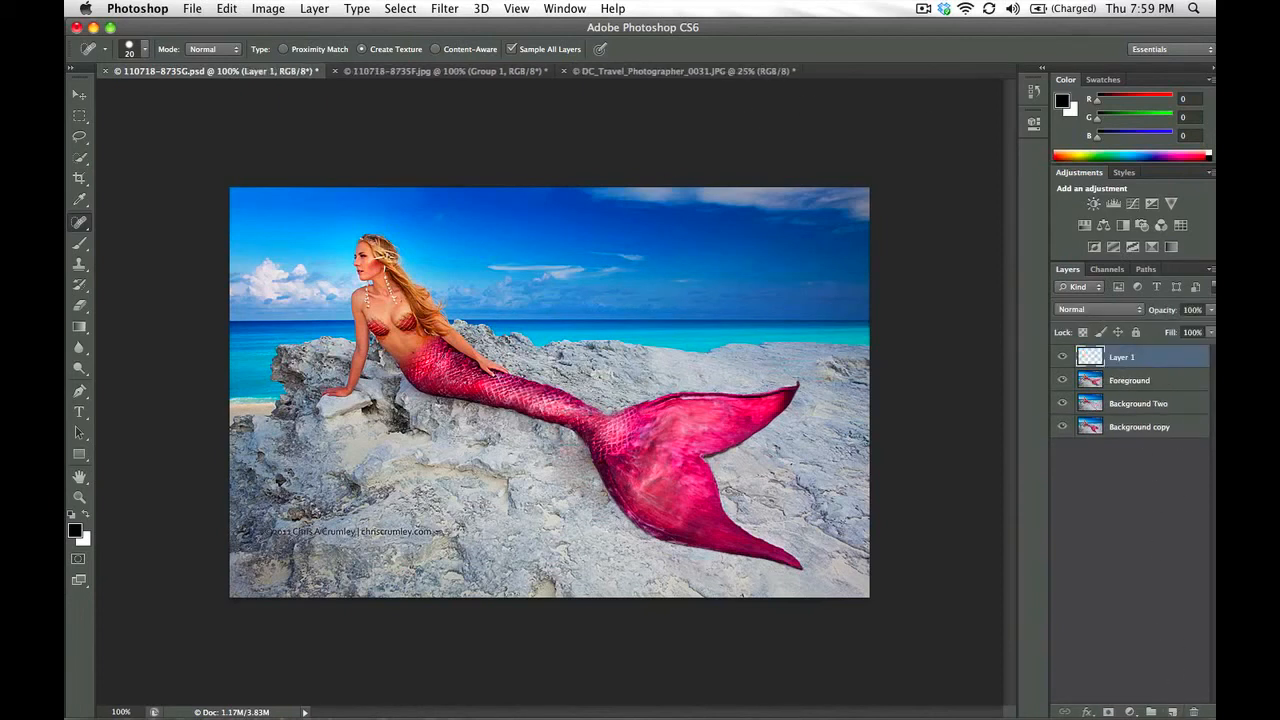
key("s")
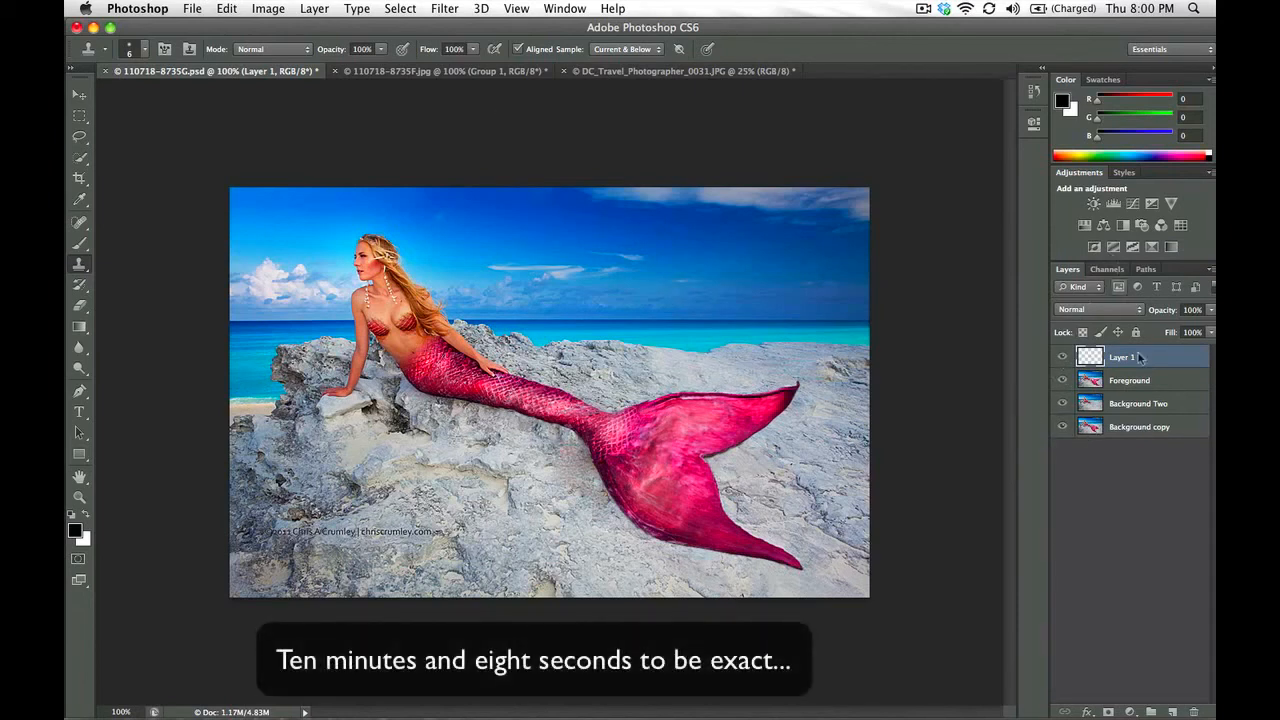
Group Layer 1, Foreground and Background Two together above the Background copy layer
left_click(1138, 404, "shift")
key("super+g")
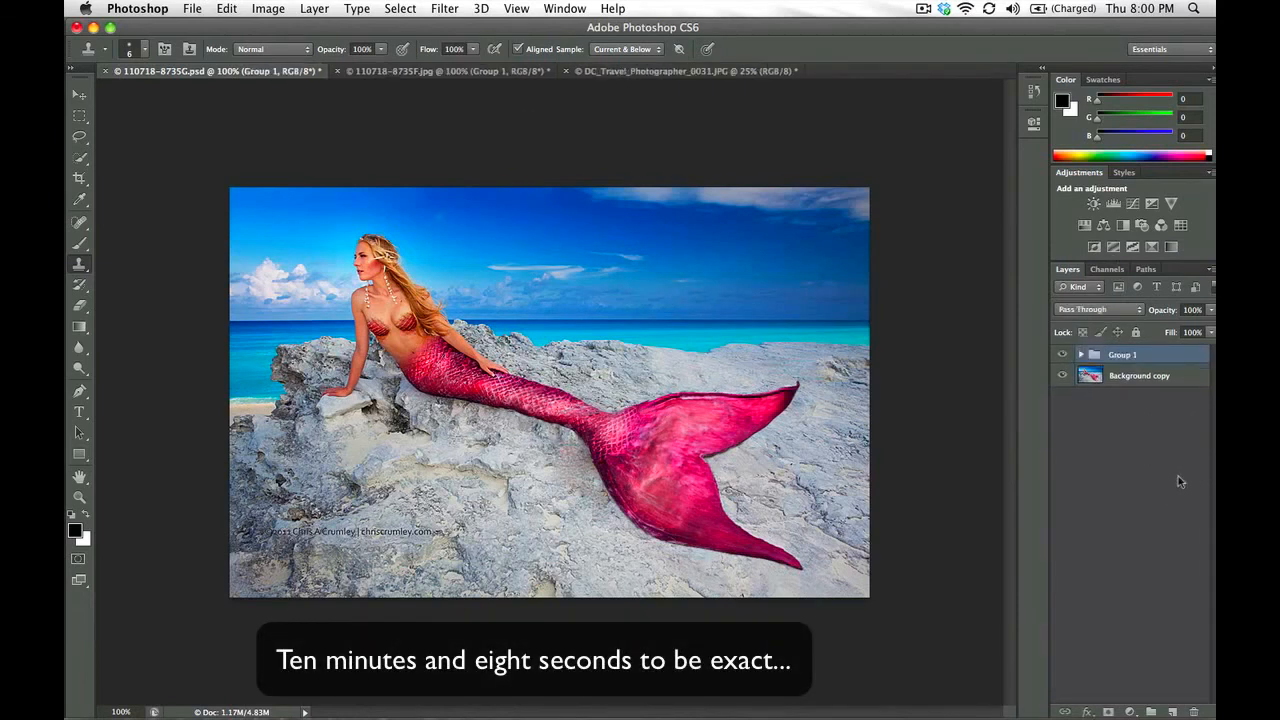
Toggle the new group's visibility repeatedly to compare the original and reshaped tails, leaving the group visible
left_click(1063, 354)
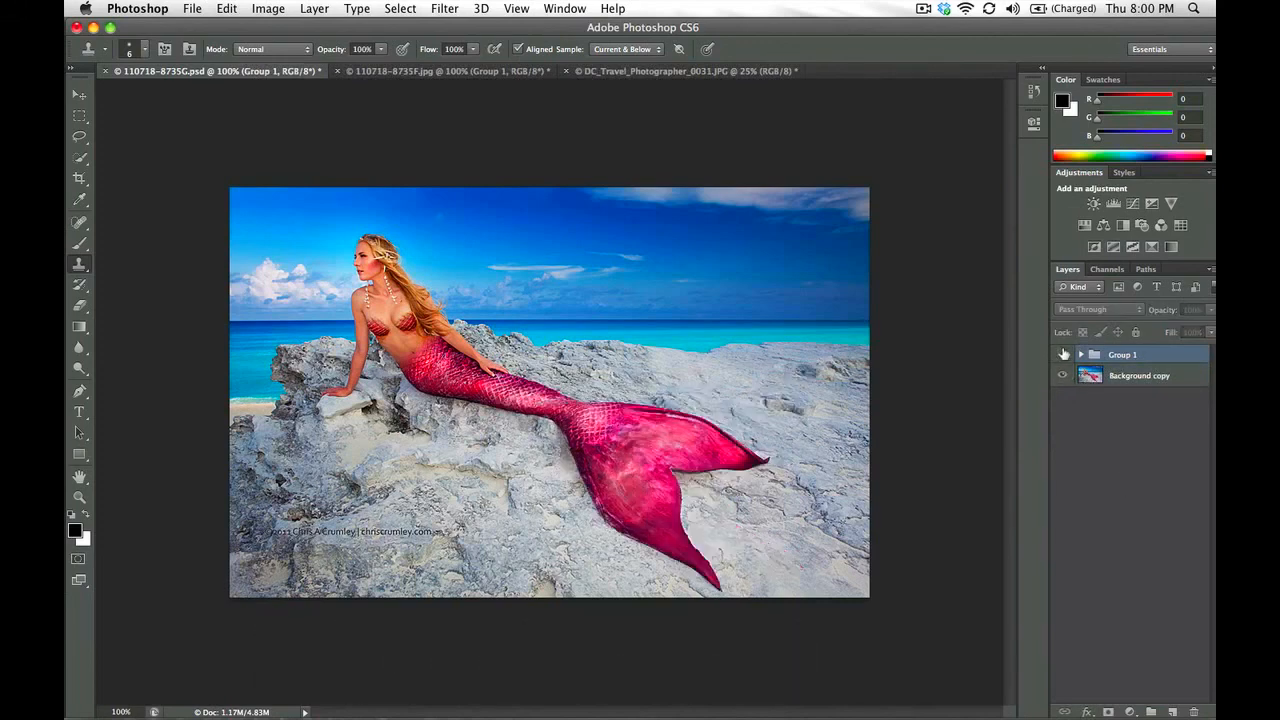
left_click(1063, 354)
left_click(1063, 354)
left_click(1063, 354)
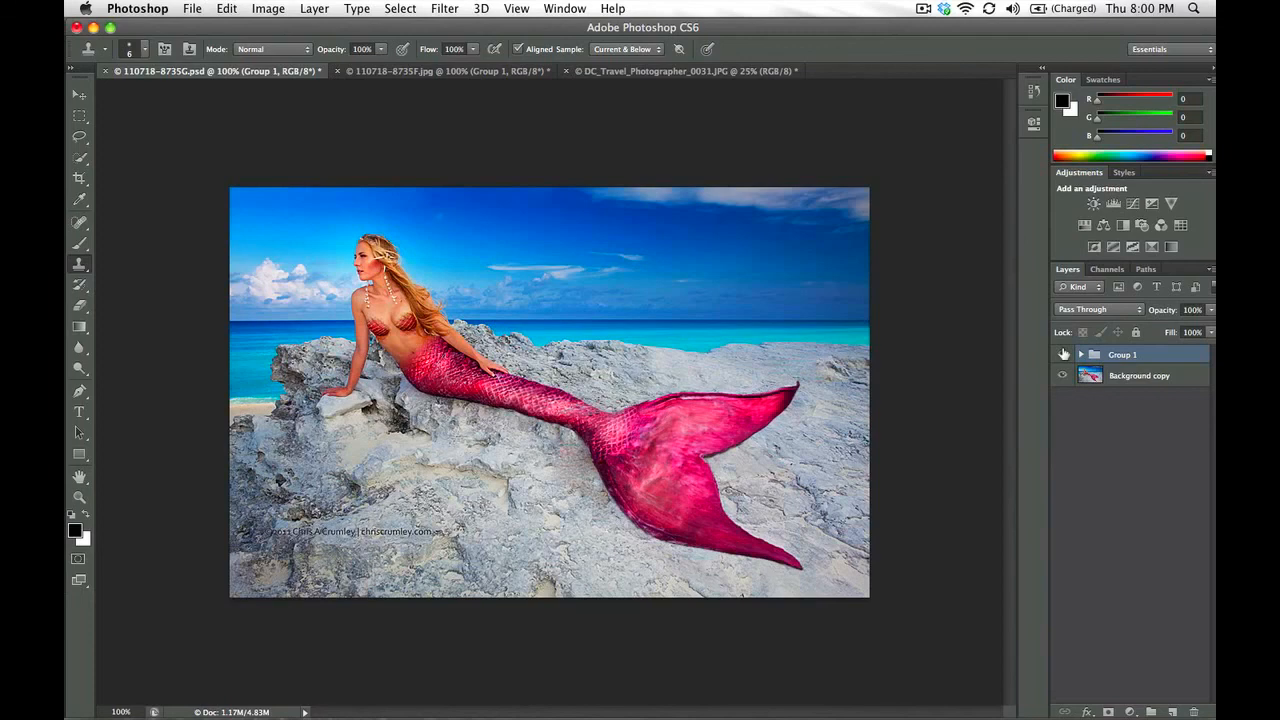
left_click(1063, 354)
left_click(1063, 354)
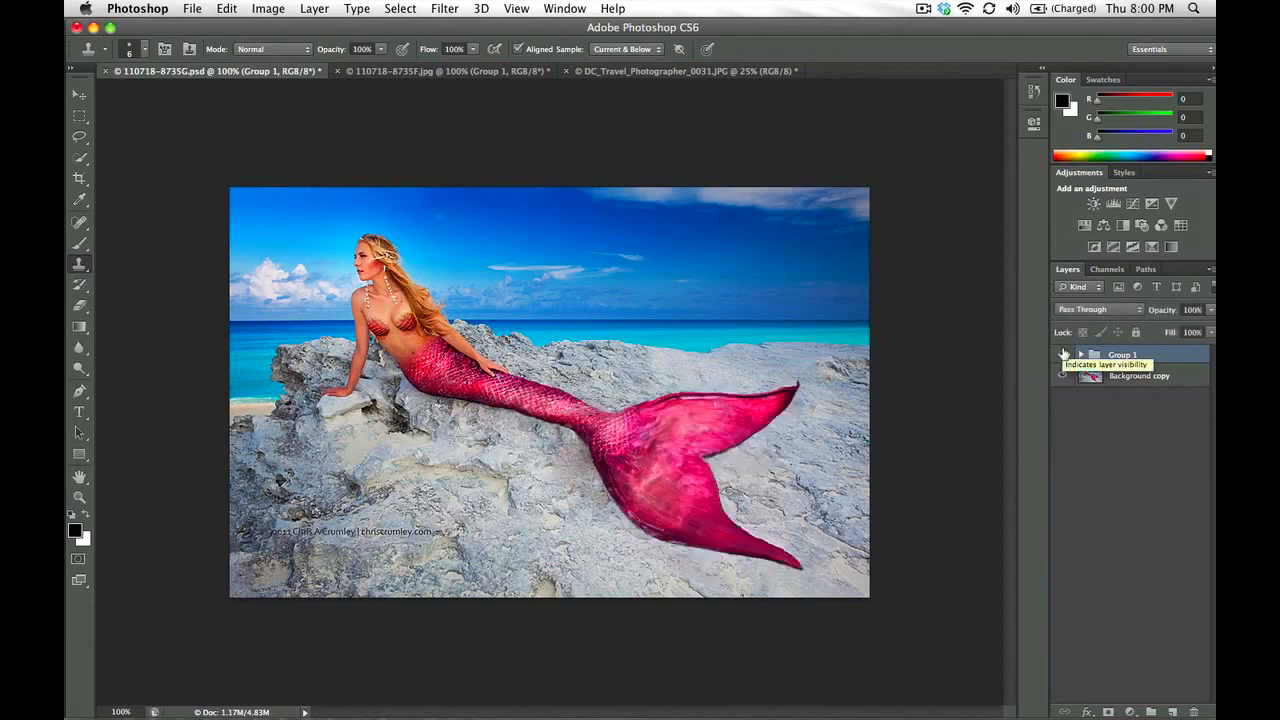
left_click(1063, 354)
left_click(1063, 354)
left_click(1063, 354)
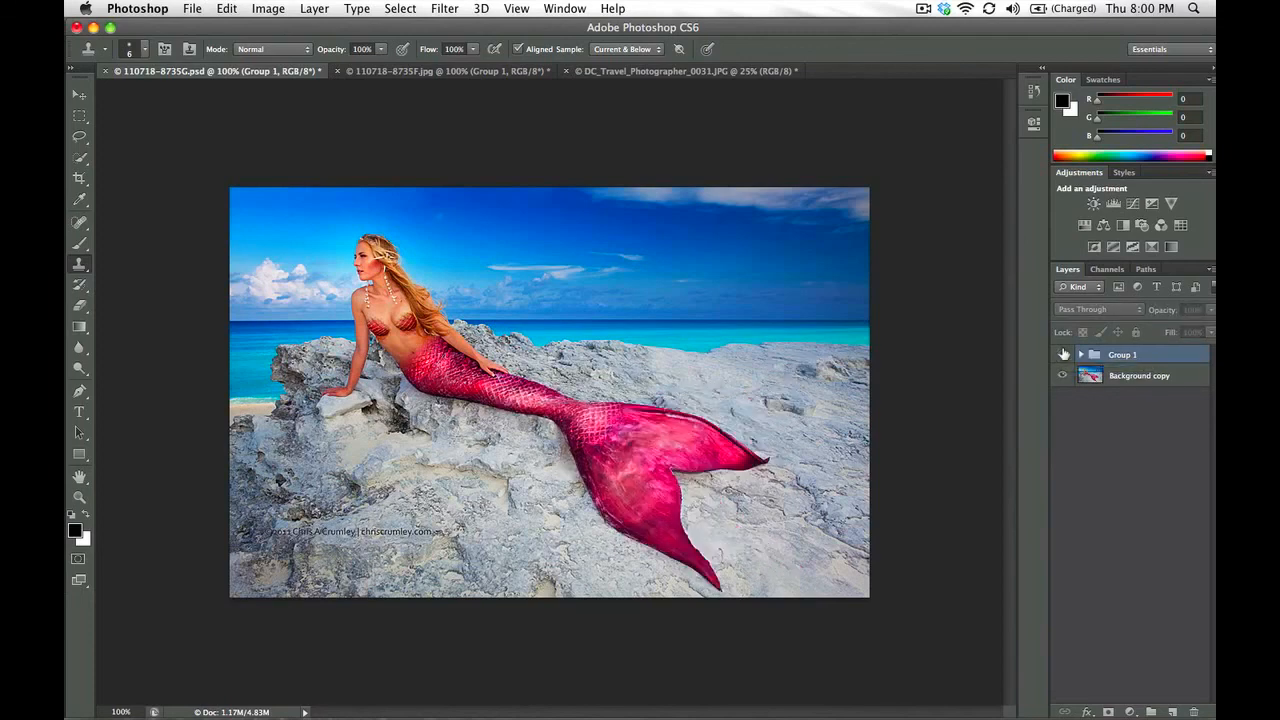
left_click(1063, 354)
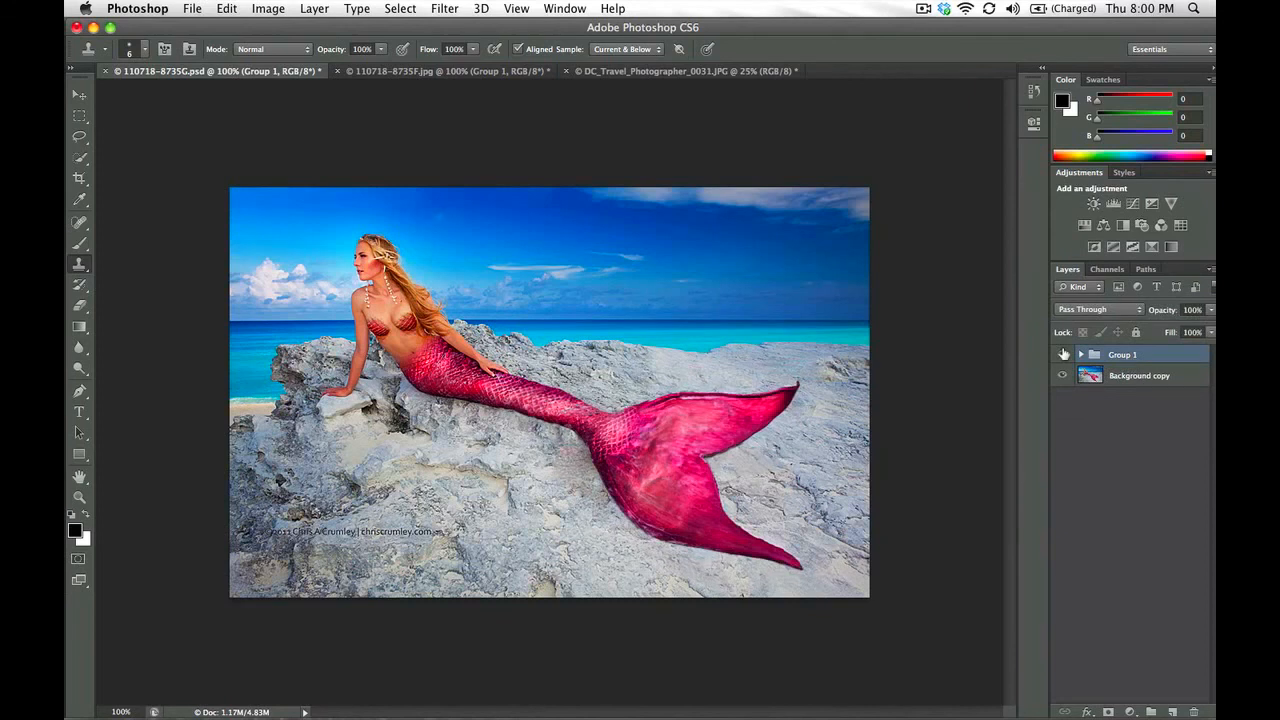